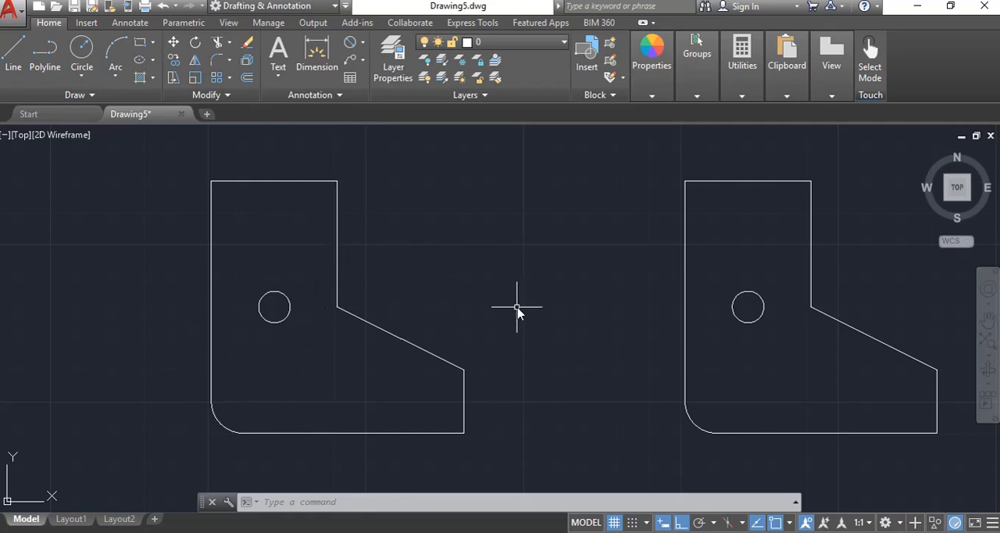
Examine the available dimension commands, including Linear, Aligned, Angular, Radius, Diameter, Ordinate and Jogged
mouse_move(517, 310)
middle_down()
mouse_move(150, 362)
mouse_move(444, 310)
mouse_move(614, 351)
mouse_move(632, 336)
middle_up()
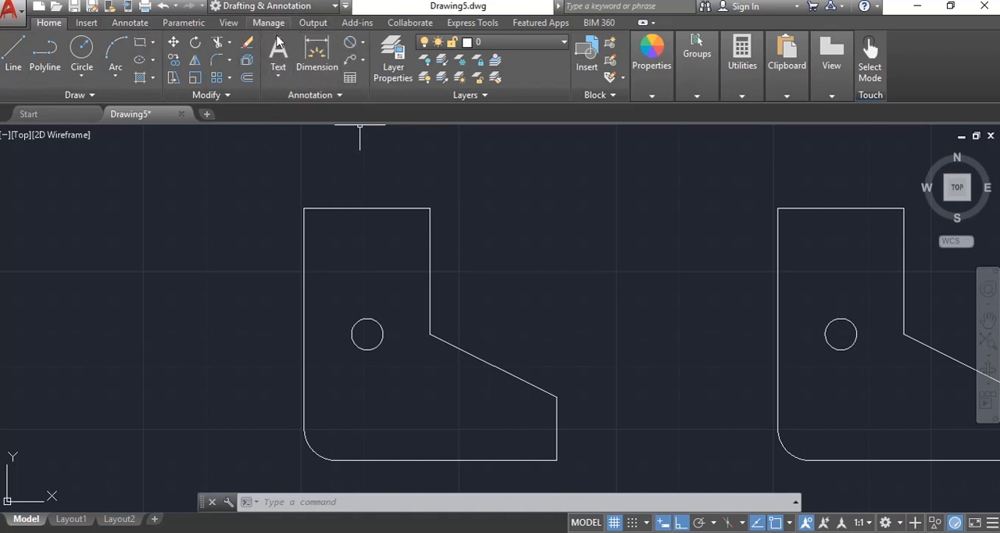
click(126, 23)
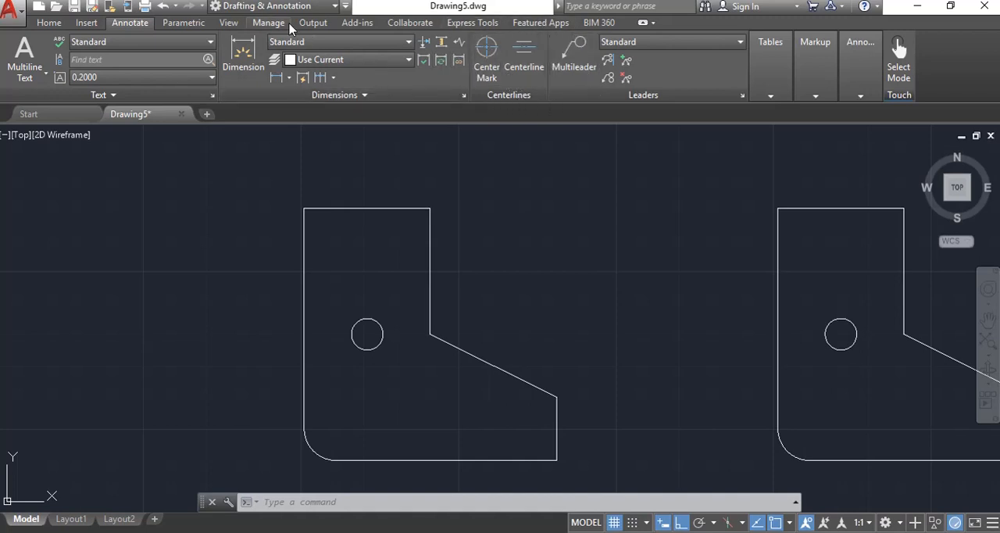
click(49, 24)
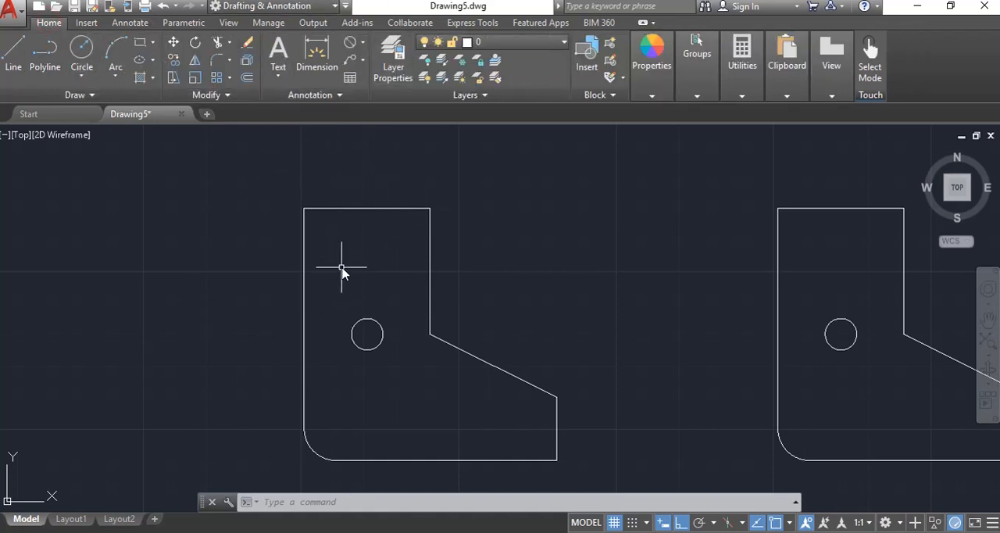
middle_drag(359, 279, 264, 267)
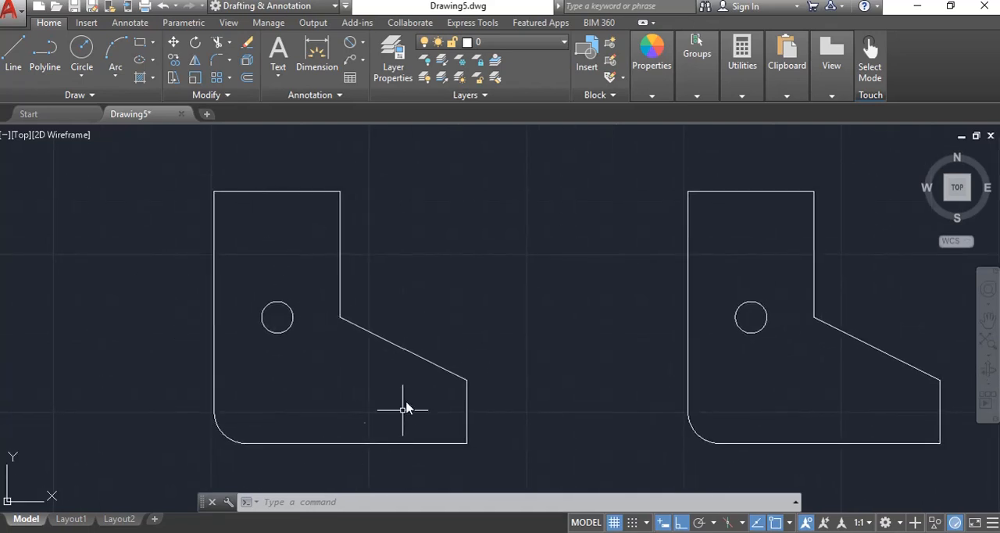
click(361, 45)
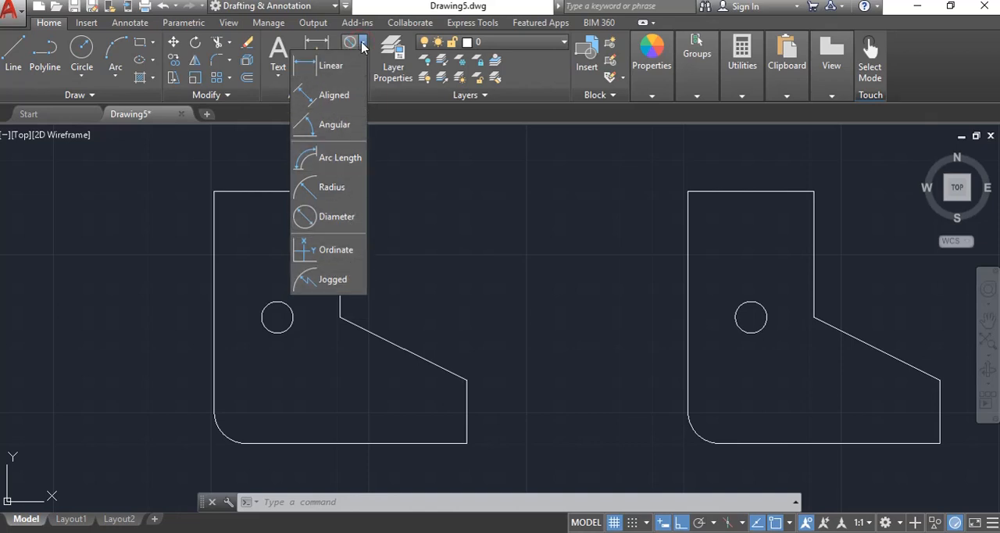
click(339, 70)
key(Escape)
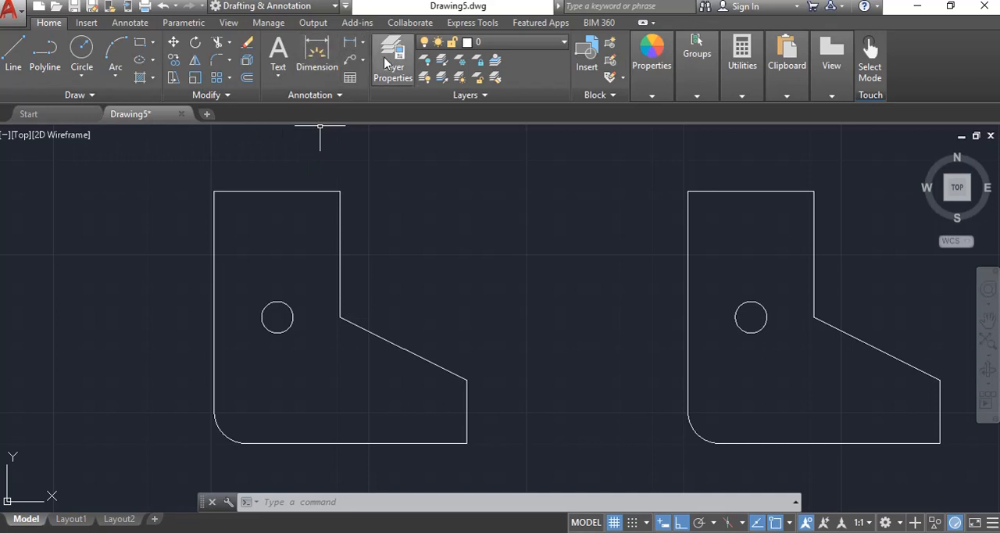
click(363, 43)
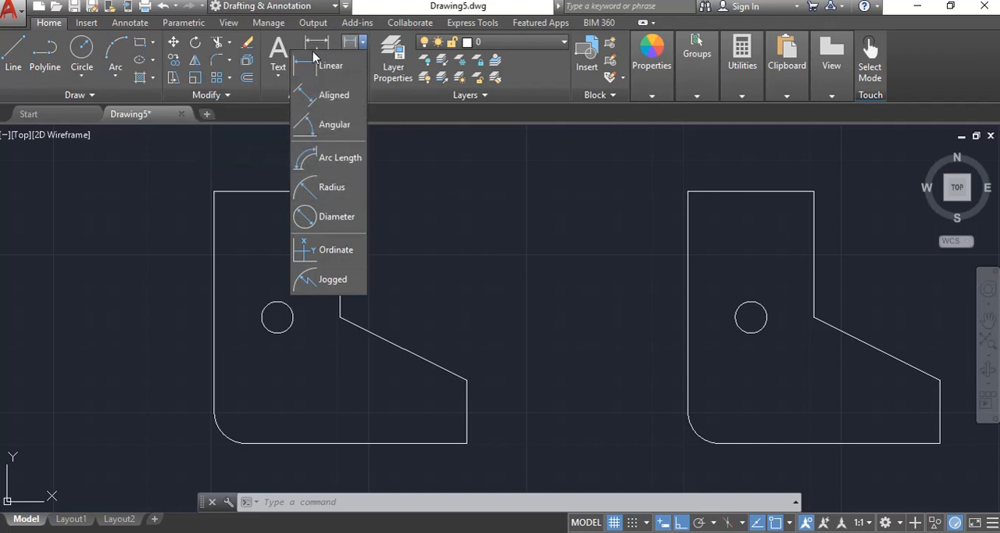
click(414, 7)
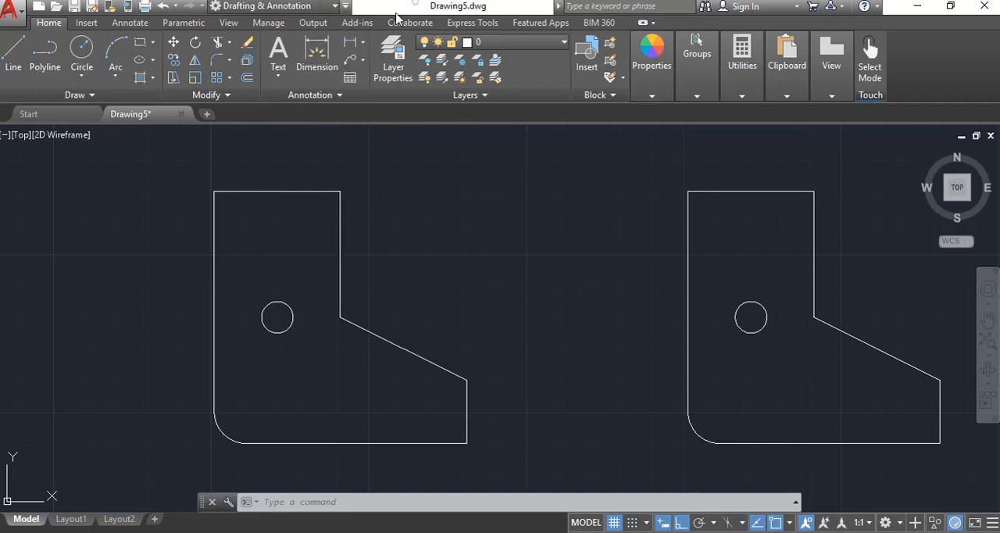
Dimension the long vertical edge of the left-hand profile, placing the dimension line outside the shape
click(312, 52)
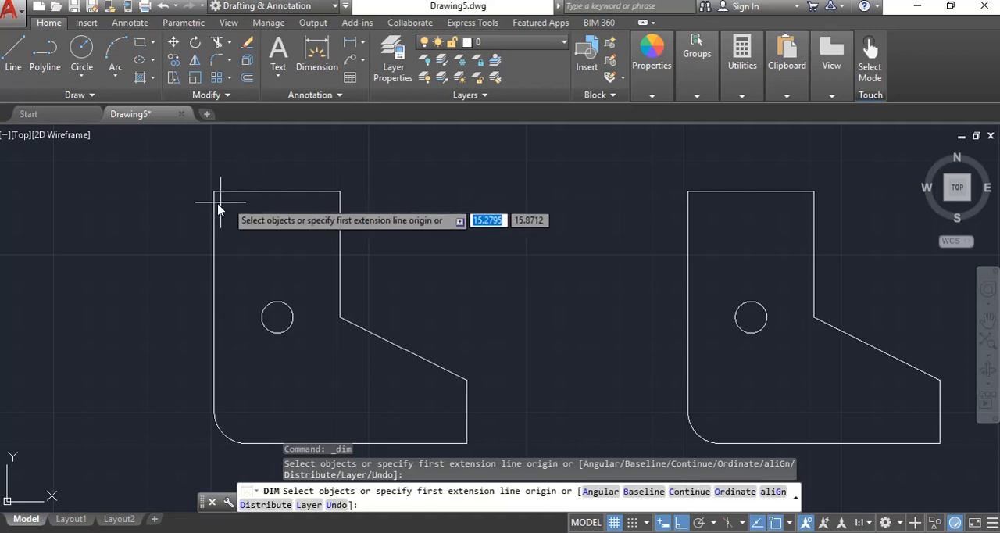
key(Return)
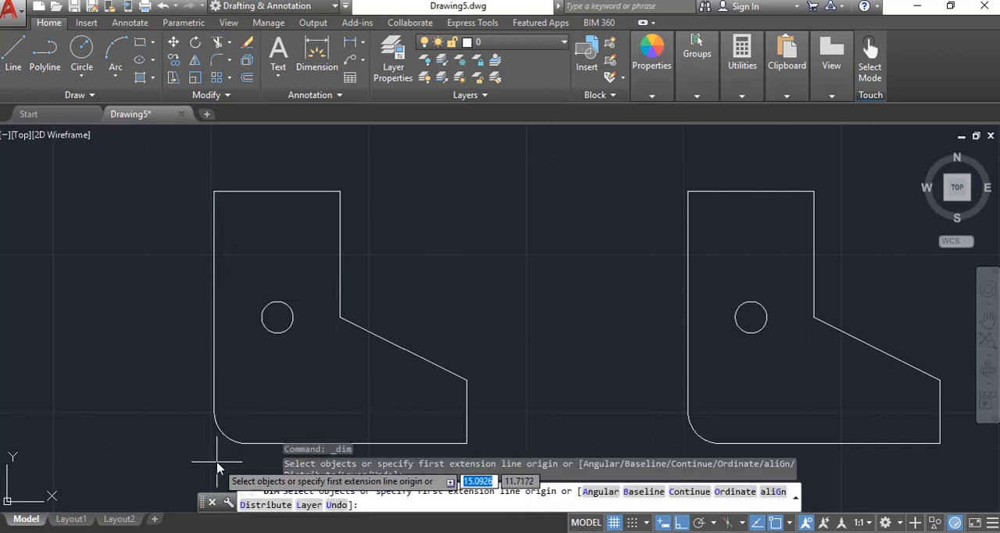
click(214, 232)
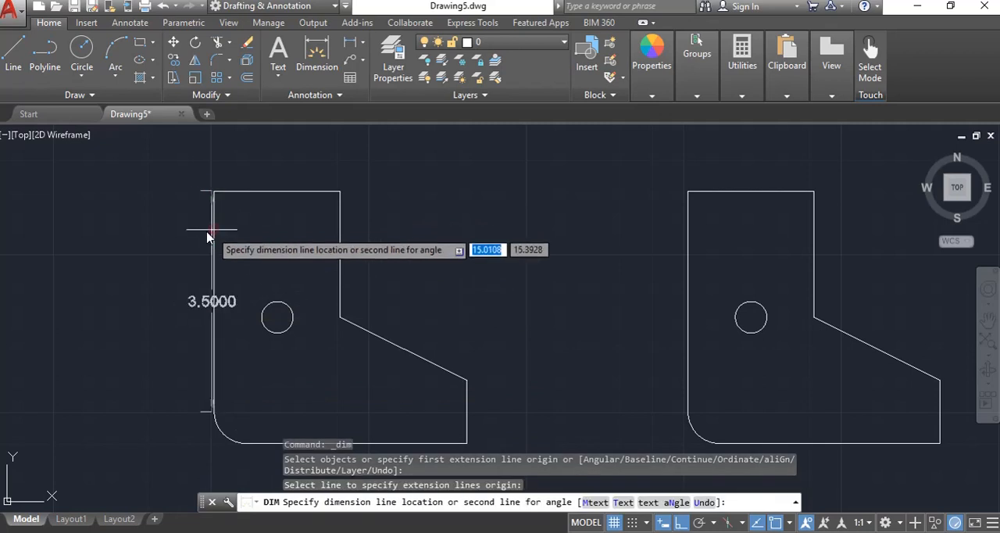
click(156, 249)
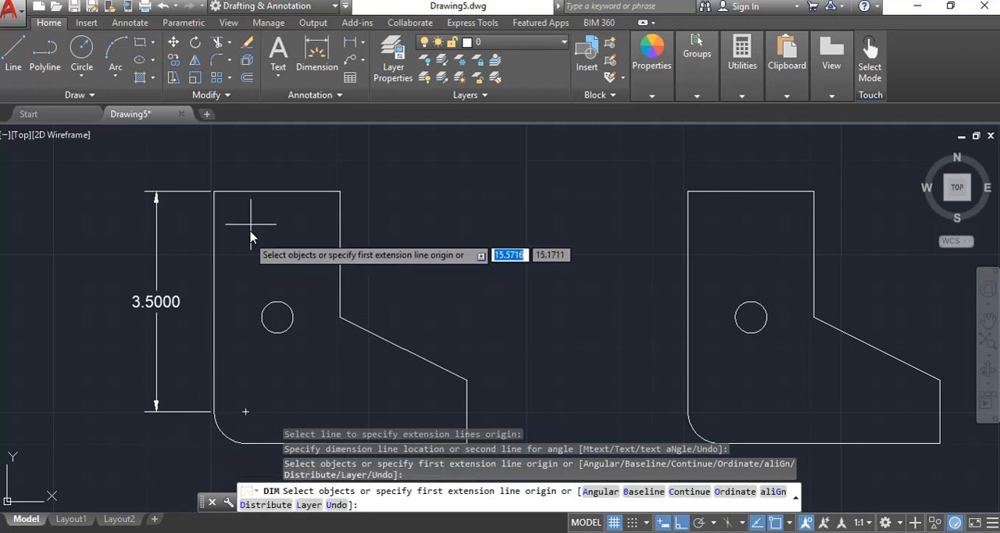
Dimension the top edge of the left-hand profile with the dimension line above it, and end the command
key(Return)
click(242, 194)
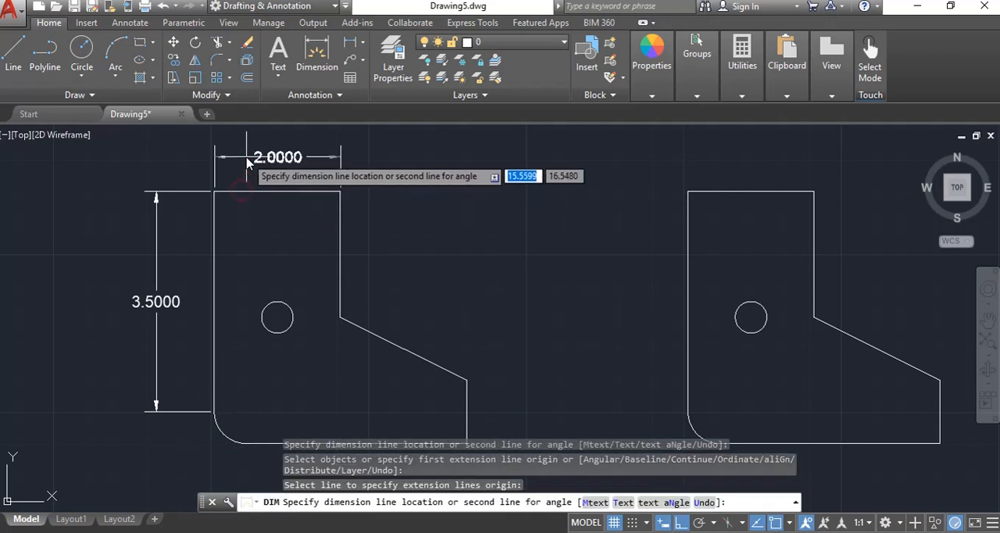
click(228, 156)
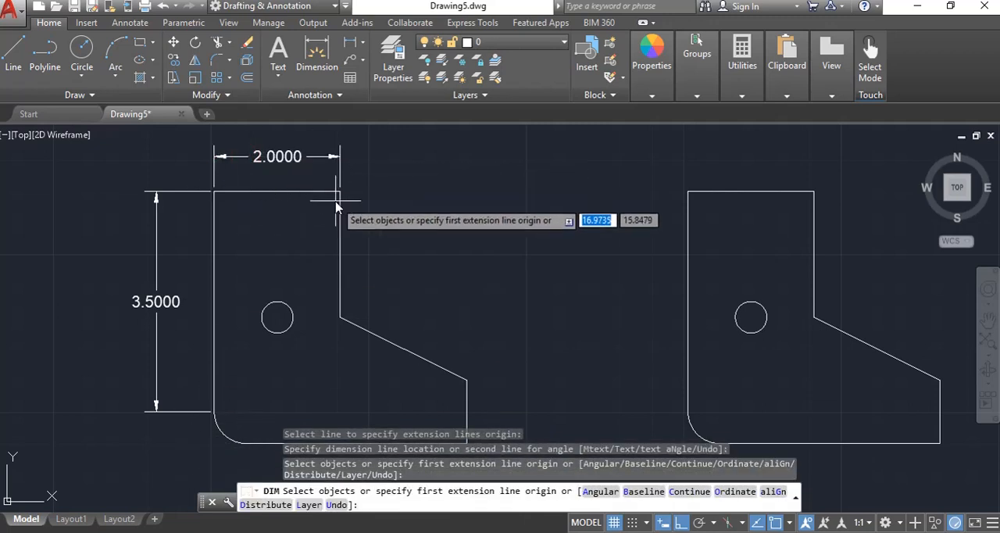
key(Escape)
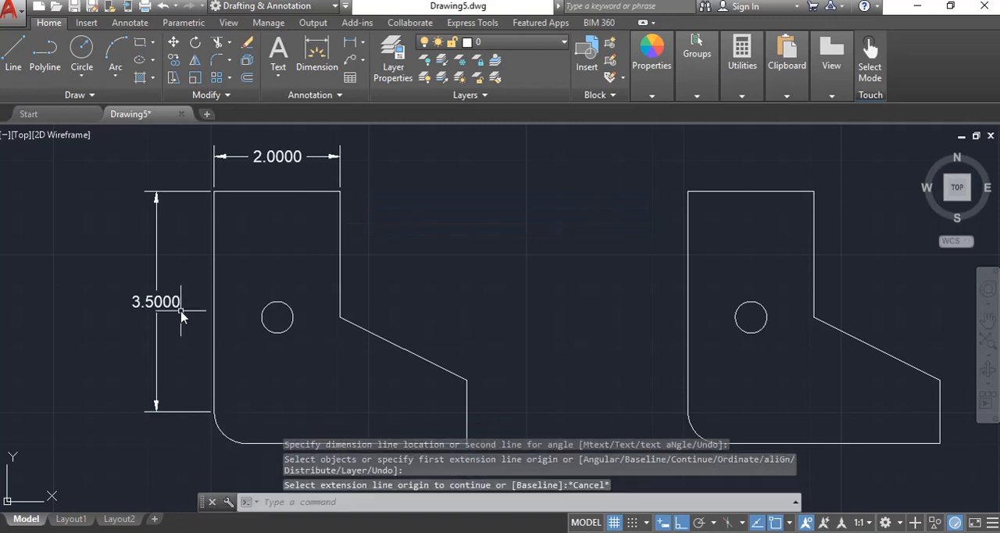
key(Escape)
key(Escape)
key(Escape)
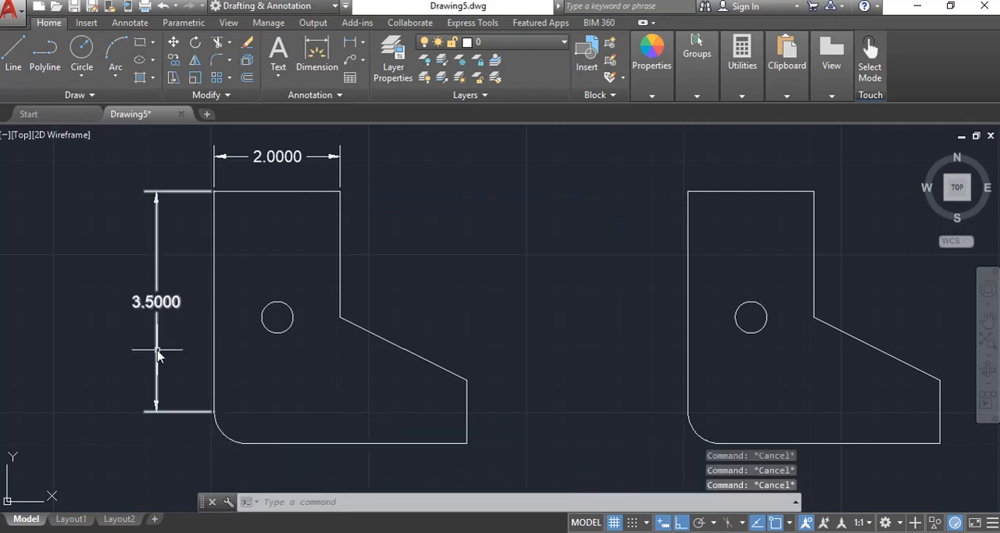
Stretch the lower origin of the long vertical dimension down to the profile's bottom edge, where the corner arc ends
click(157, 355)
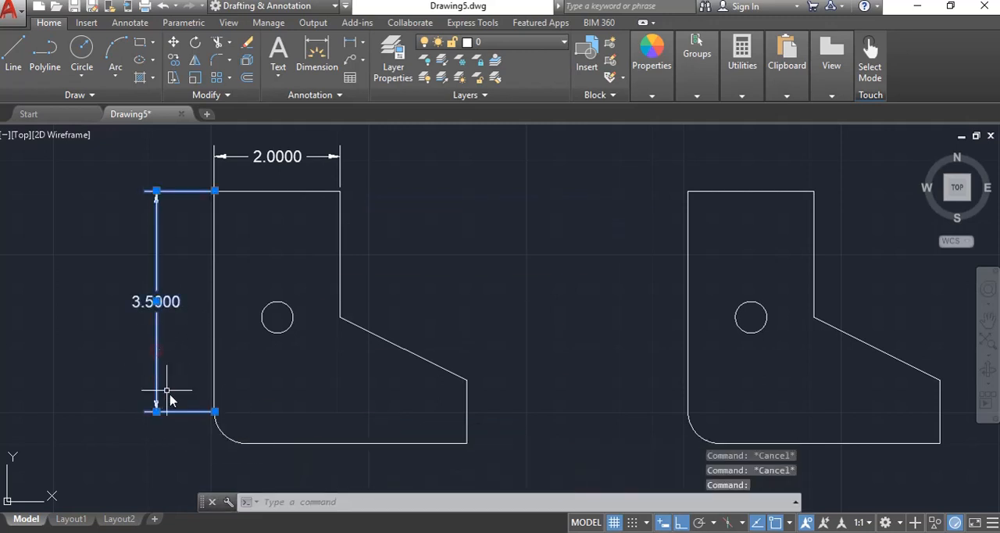
click(215, 411)
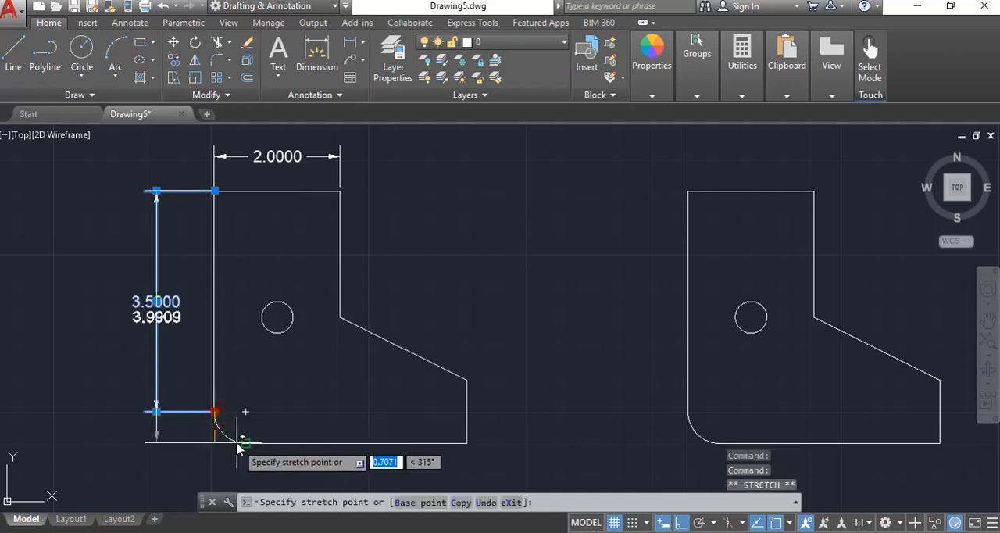
click(244, 442)
key(Escape)
scroll(258, 449, up, 6)
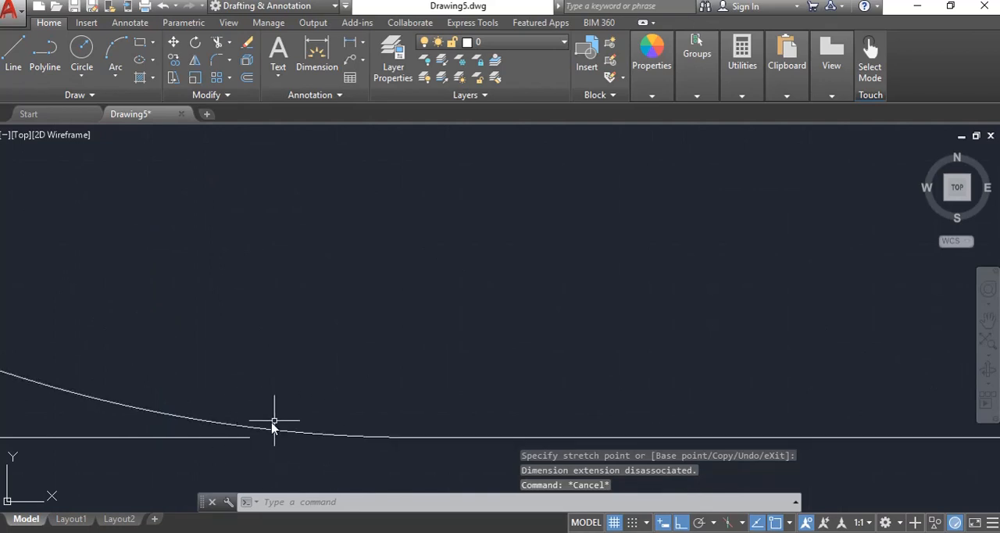
scroll(183, 417, down, 5)
middle_drag(94, 341, 223, 429)
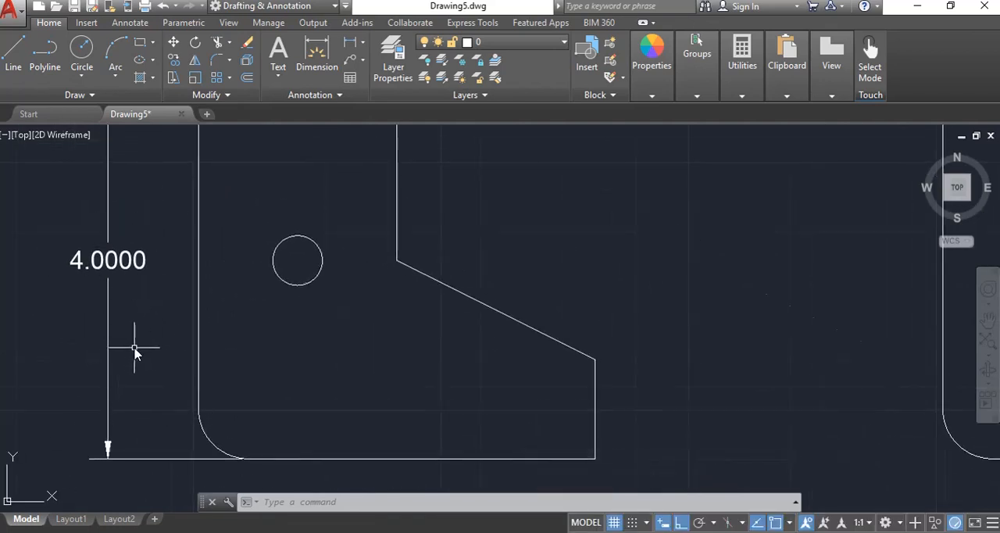
Move the lower origin of the long vertical dimension back to the upper end of the corner arc
scroll(134, 353, down, 2)
click(122, 290)
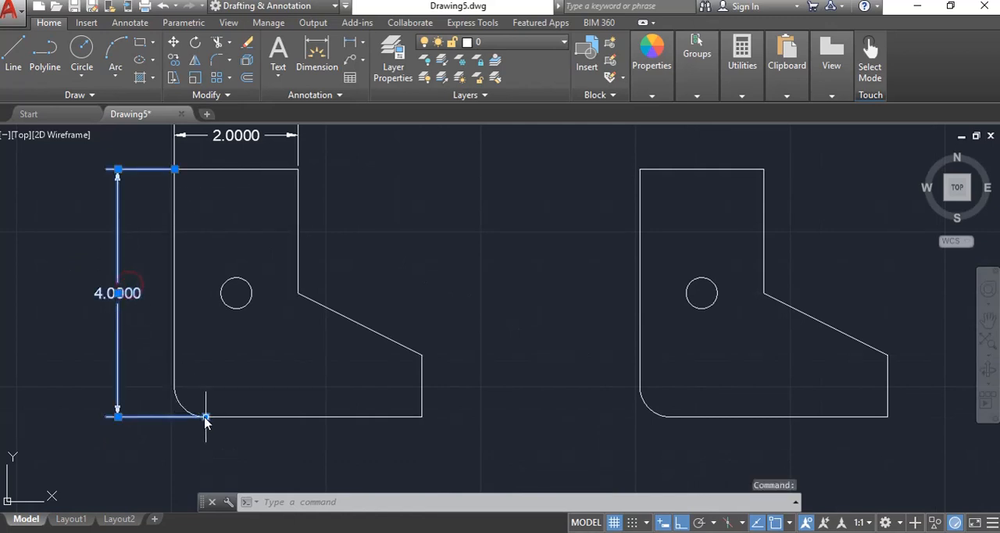
click(206, 417)
click(172, 385)
key(Escape)
key(Escape)
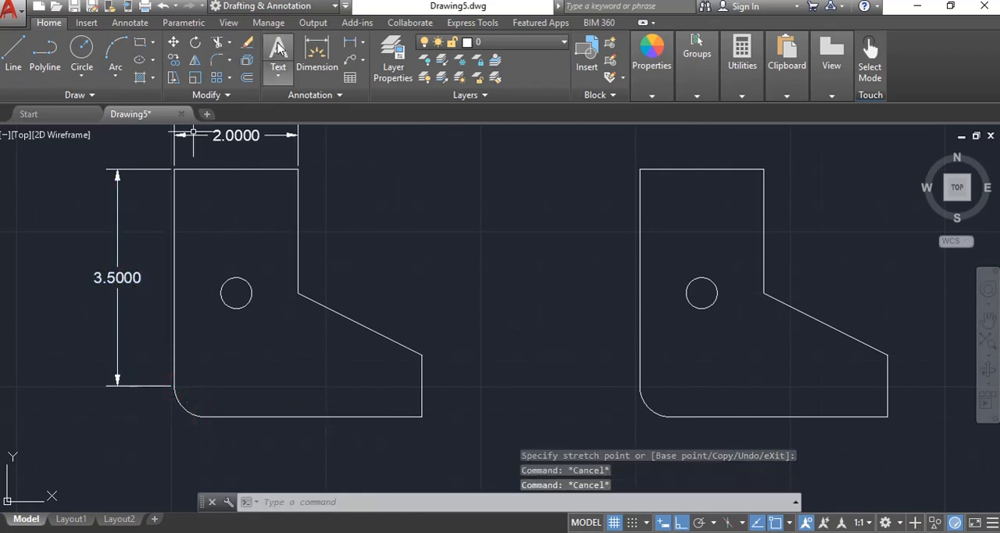
Dimension the short vertical edge above the slanted edge by its two endpoints, with the dimension line outside the profile
click(316, 53)
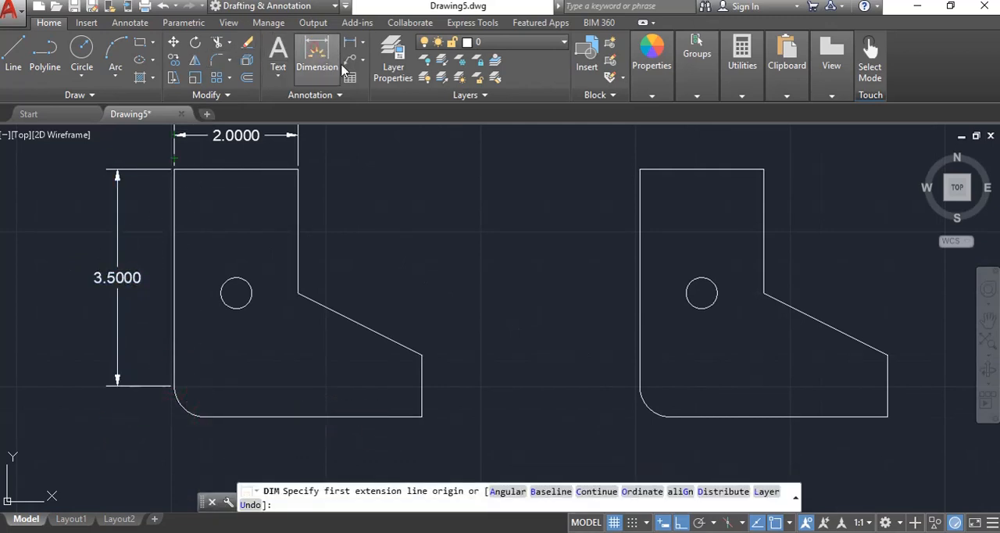
click(298, 293)
click(298, 169)
click(346, 166)
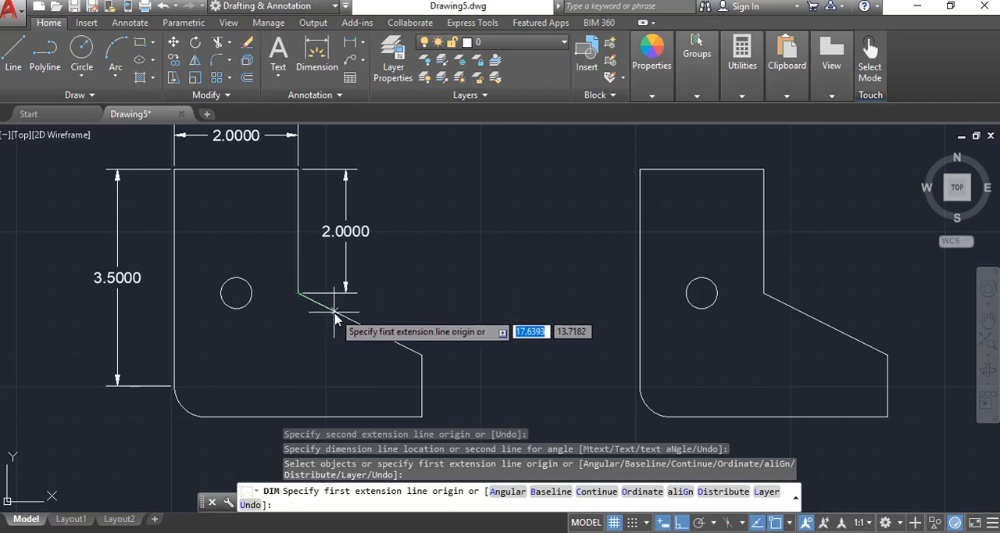
Dimension the slanted edge's vertical and horizontal extents outside the left-hand profile, and end the command
key(Return)
click(334, 312)
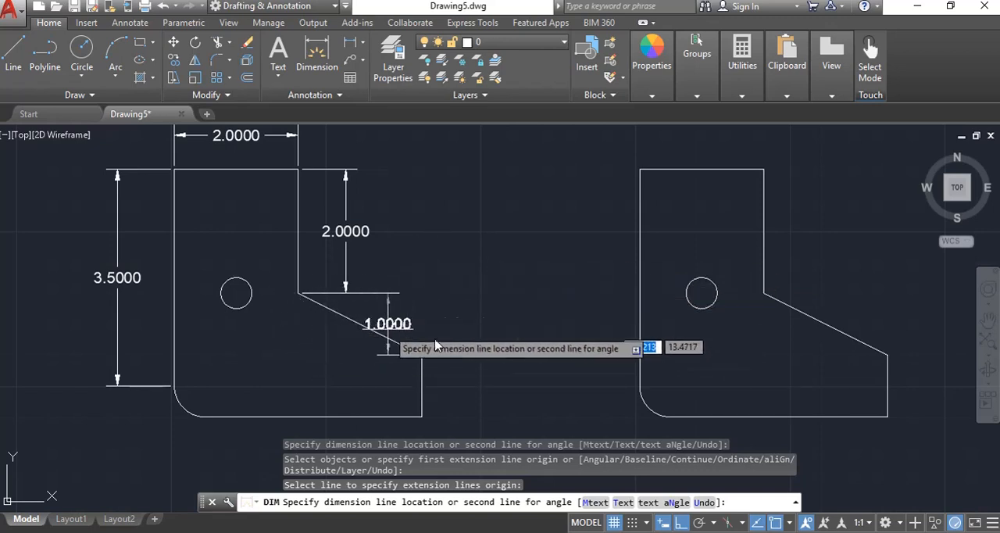
click(480, 341)
click(394, 349)
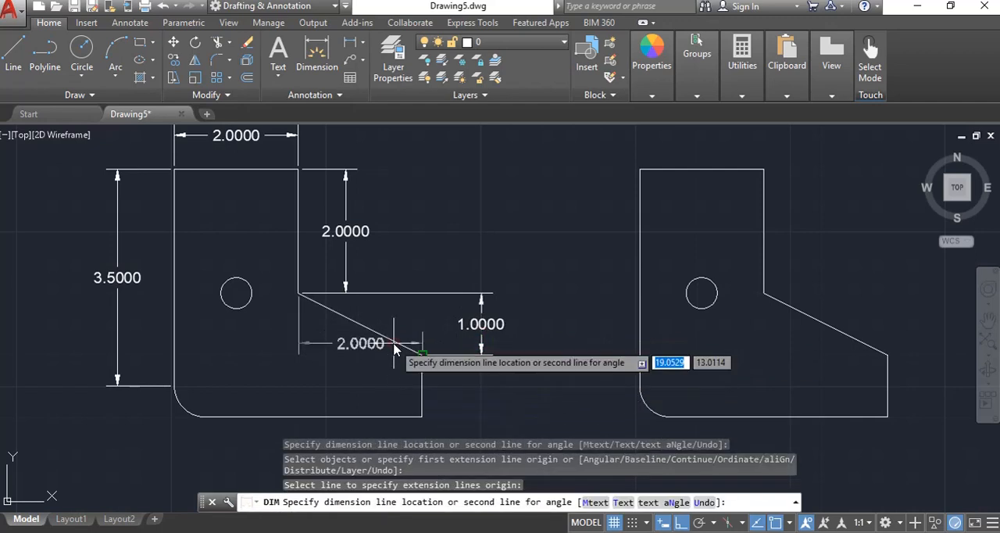
click(414, 263)
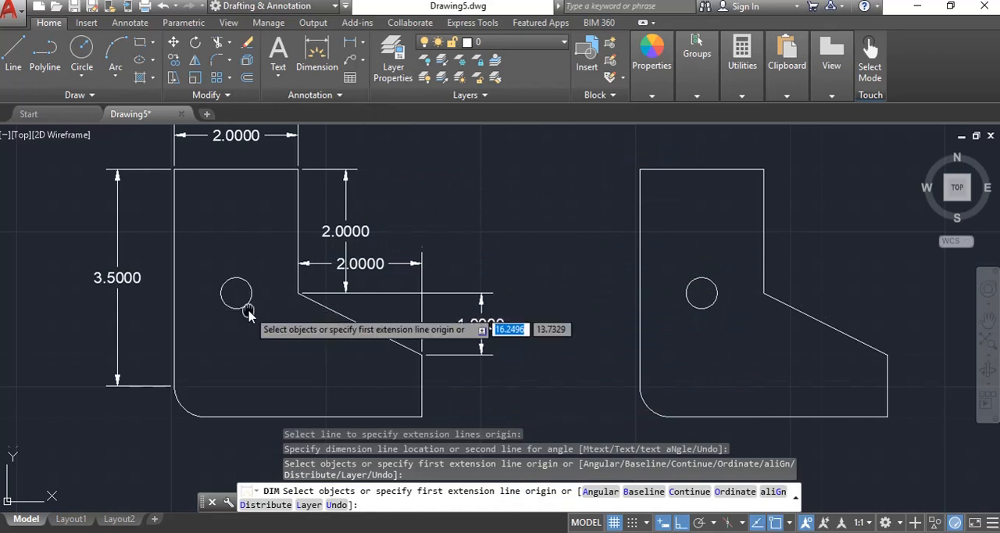
middle_drag(241, 302, 234, 233)
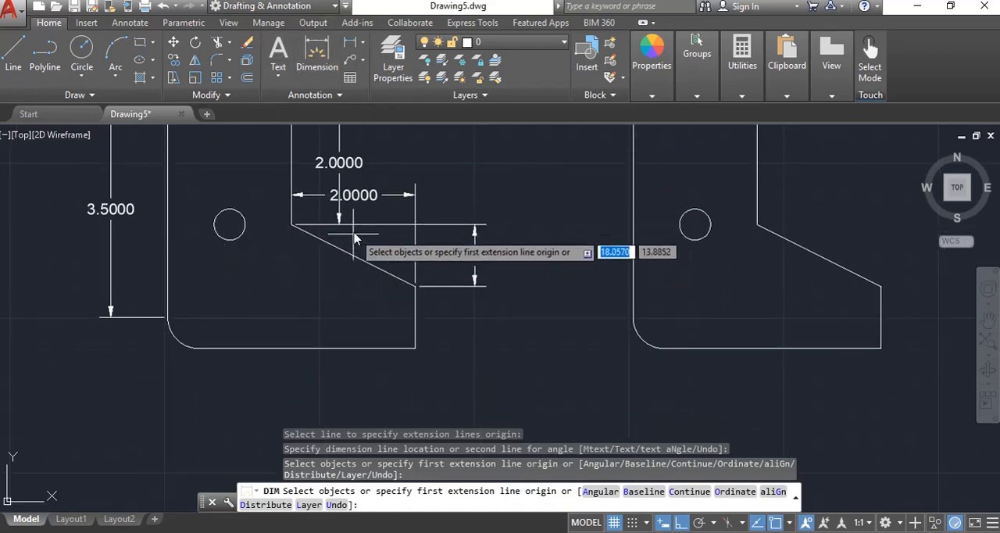
middle_drag(348, 248, 313, 315)
key(Escape)
key(Escape)
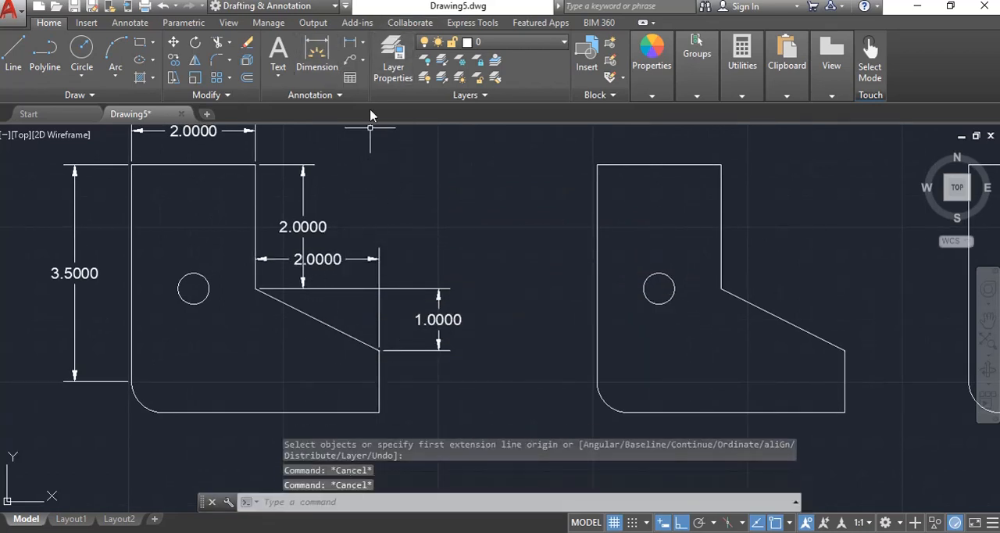
Add an aligned dimension along the slanted edge between its two endpoints, offset beyond the existing linear dimensions
click(364, 44)
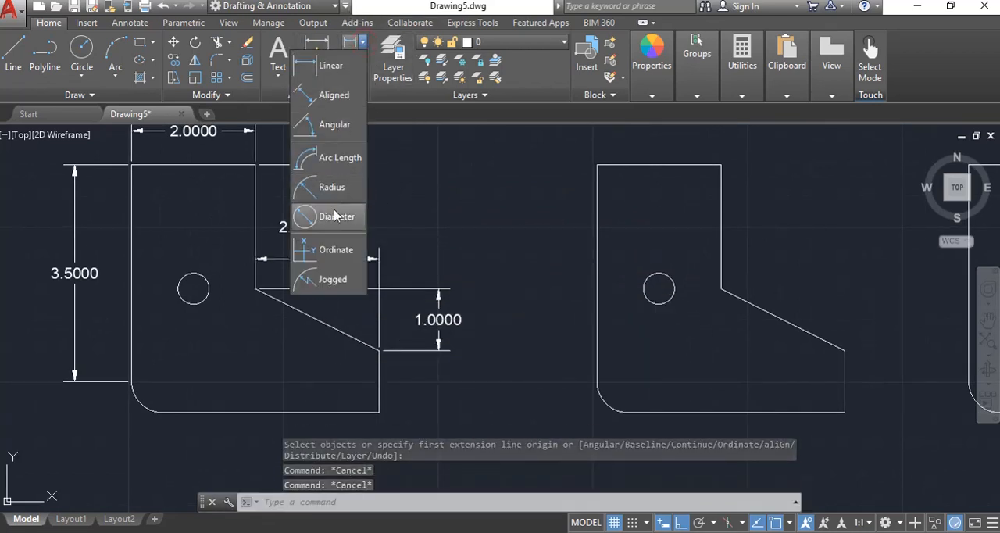
click(331, 97)
click(257, 289)
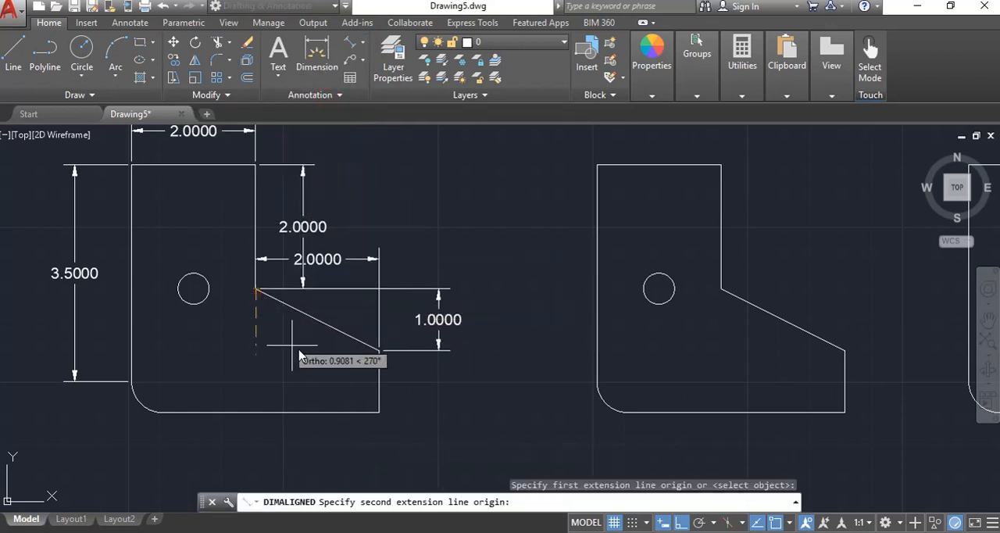
click(379, 358)
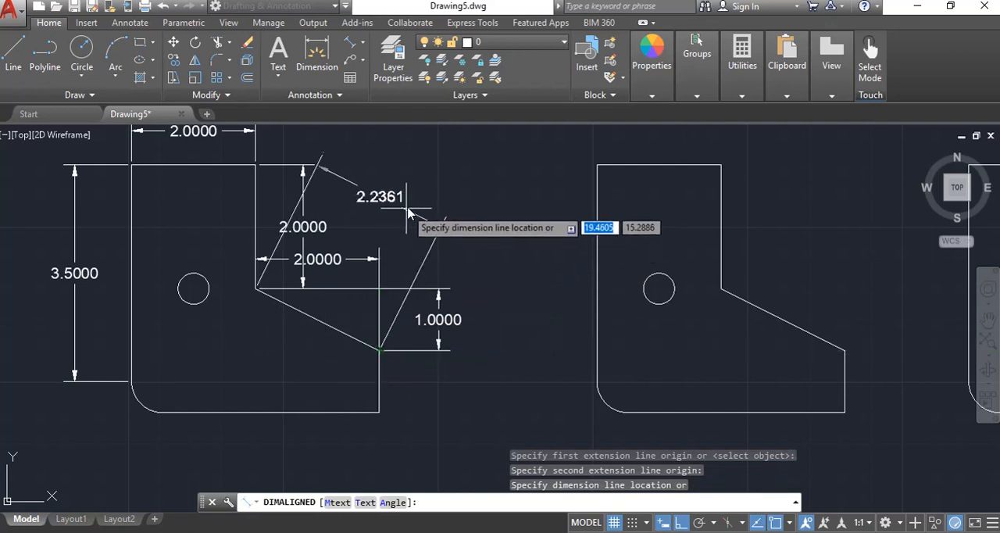
click(406, 212)
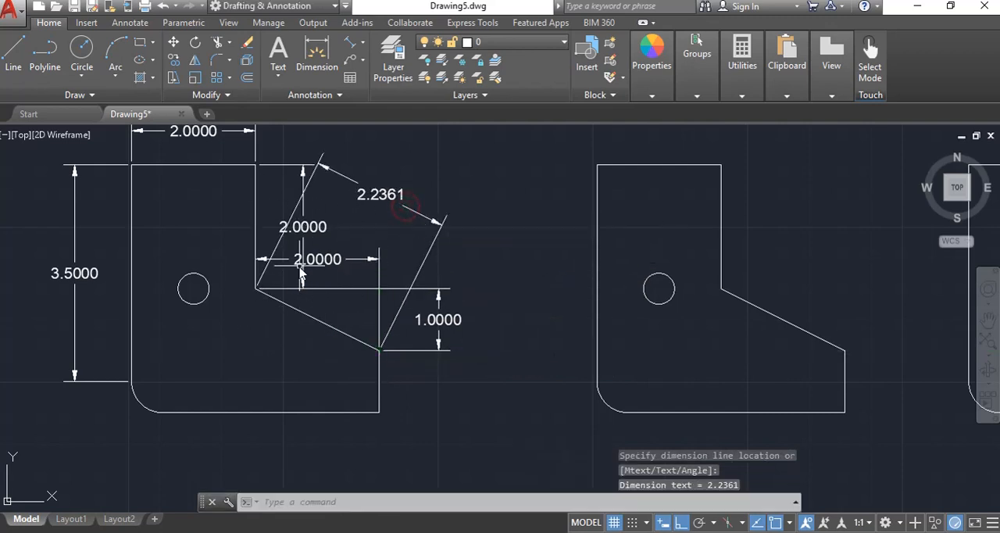
click(333, 267)
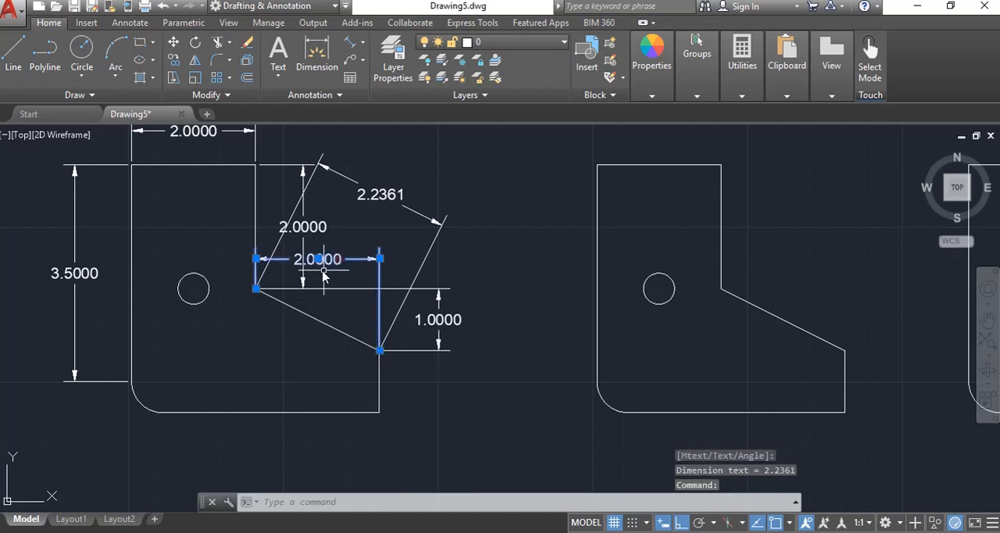
scroll(300, 204, up, 5)
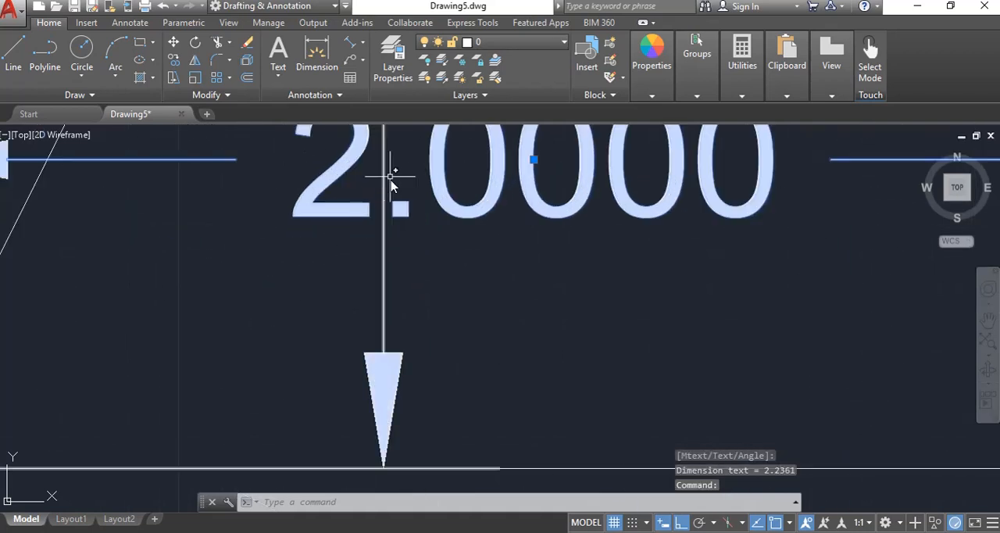
scroll(461, 250, down, 2)
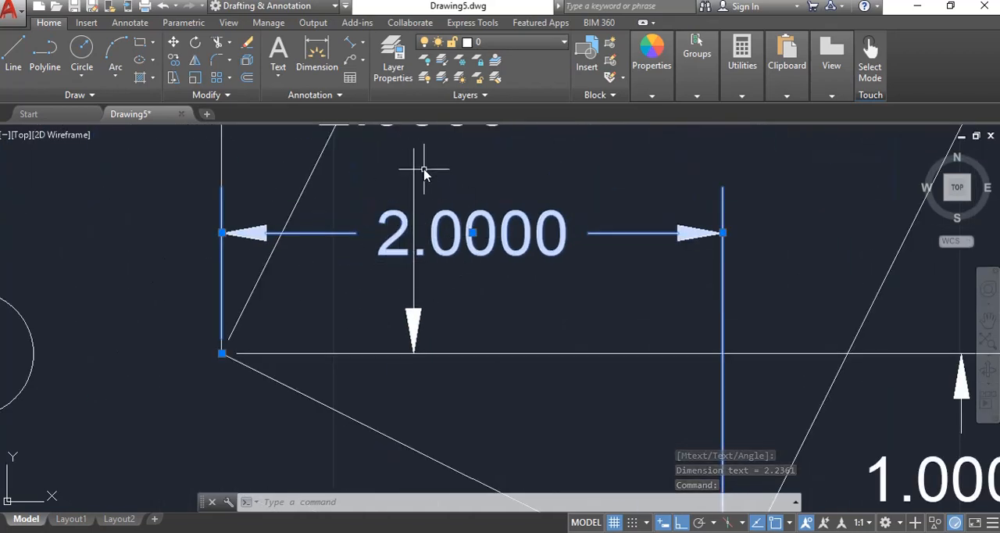
key(Escape)
key(Escape)
Move the text of the slanted edge's horizontal dimension along its dimension line to just beyond the right extension line
click(478, 240)
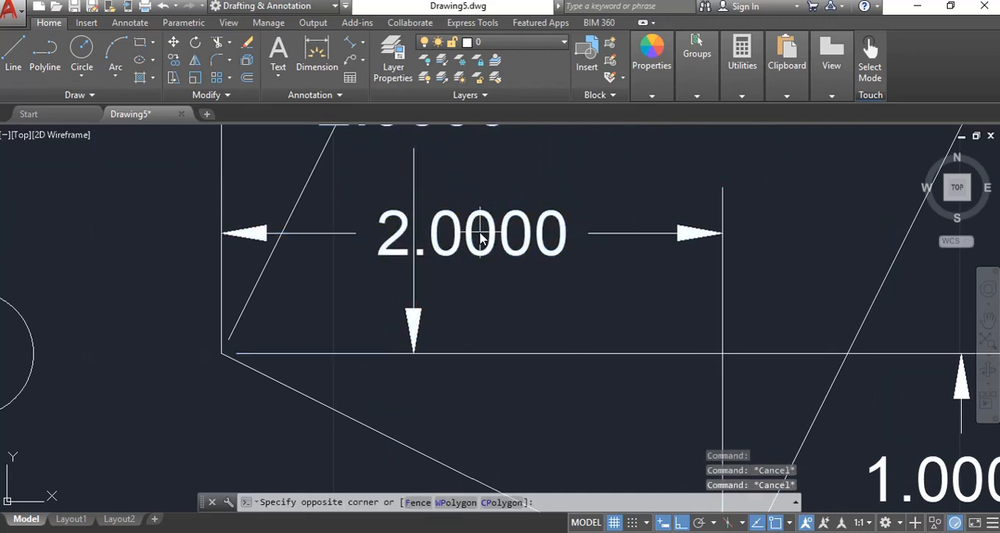
click(484, 242)
click(472, 233)
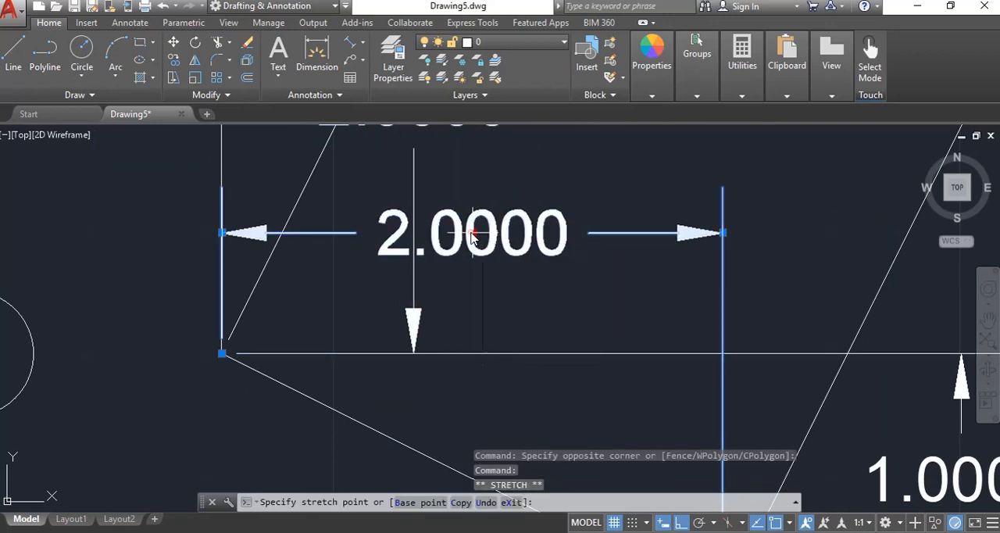
click(531, 242)
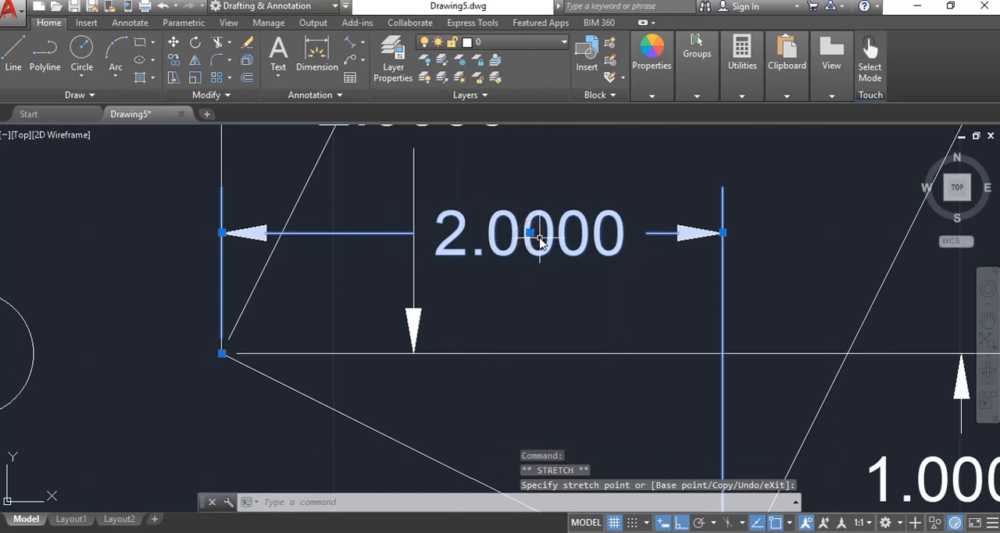
click(533, 235)
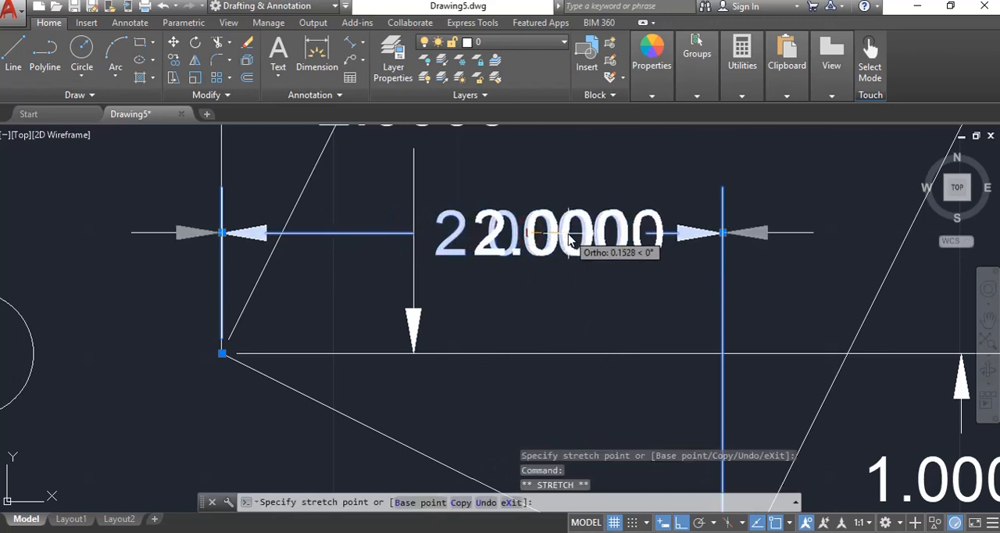
click(568, 234)
click(568, 234)
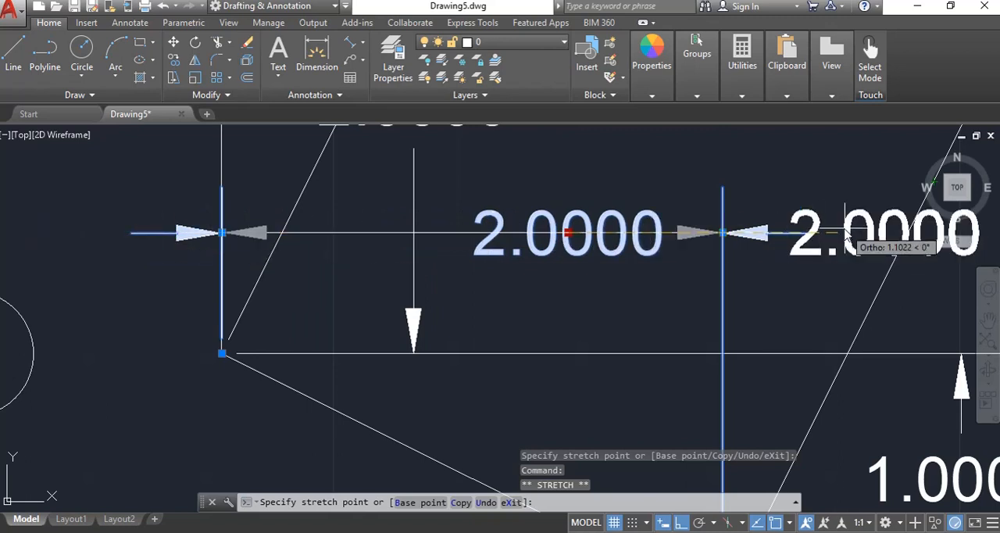
click(785, 235)
scroll(832, 250, down, 4)
middle_drag(714, 269, 727, 328)
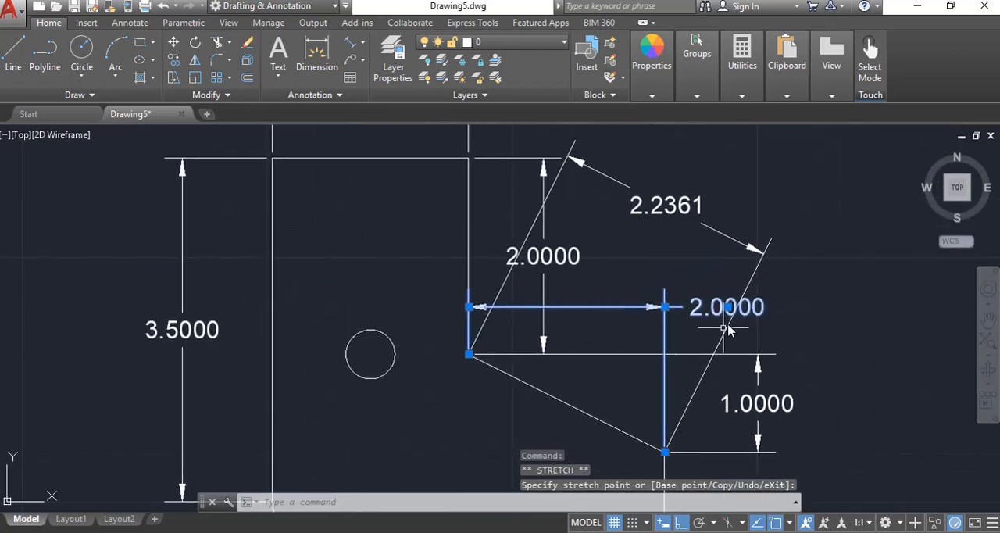
key(Escape)
key(Escape)
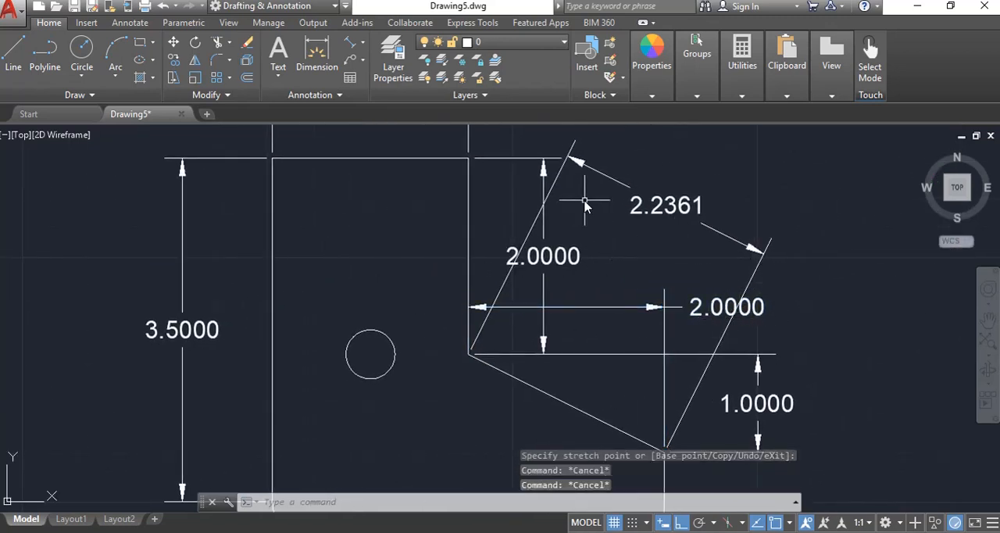
click(636, 188)
click(547, 330)
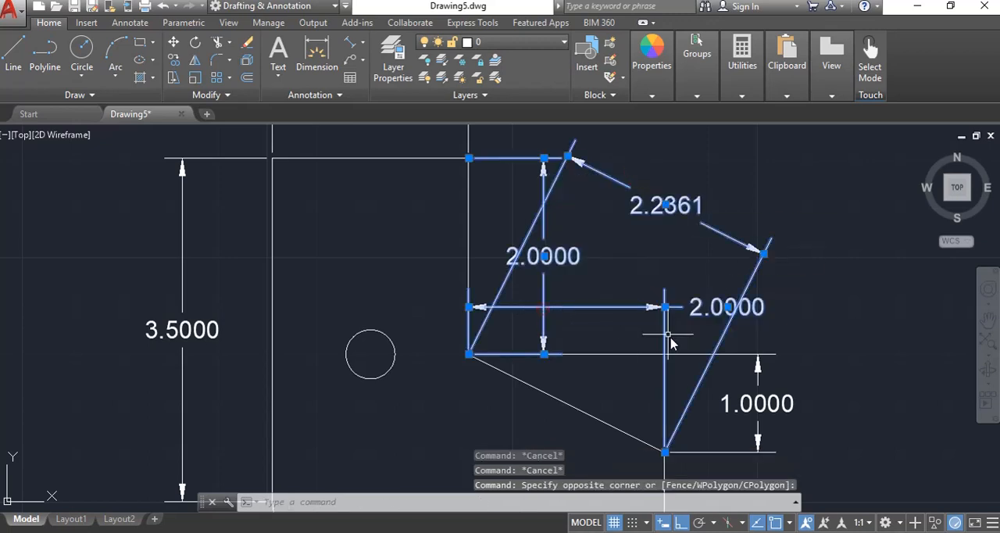
click(737, 367)
key(Escape)
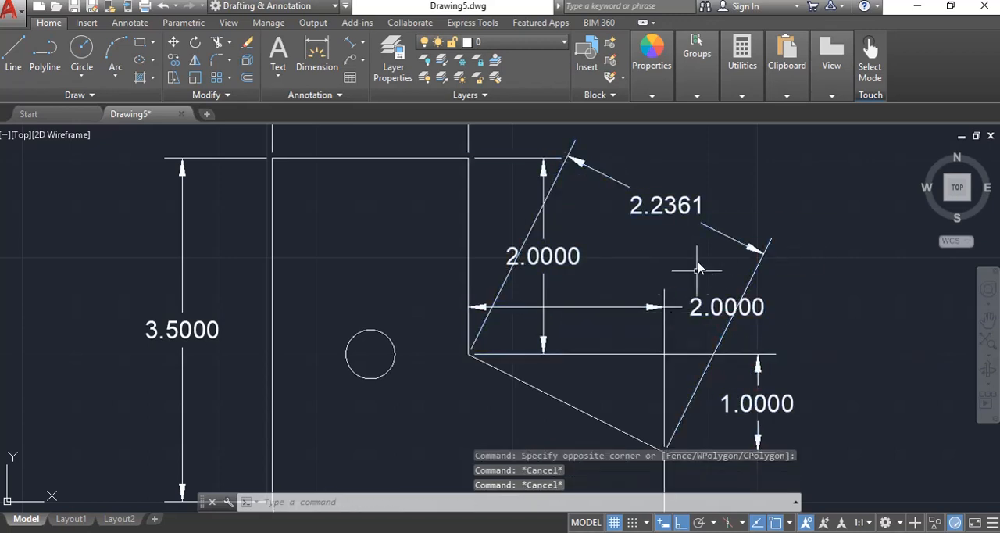
Erase the aligned dimension of the slanted edge
click(712, 206)
click(666, 259)
text(E)
key(Return)
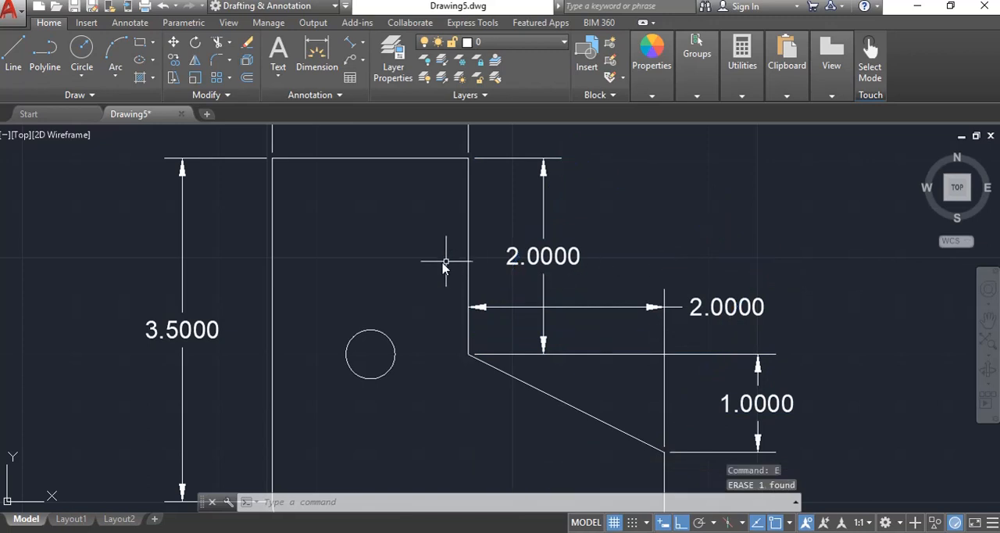
Add a diameter dimension to the left-hand profile's circle, with the text outside the profile near its lower-left corner
scroll(444, 261, down, 3)
mouse_move(430, 368)
middle_down()
mouse_move(469, 277)
mouse_move(443, 337)
middle_up()
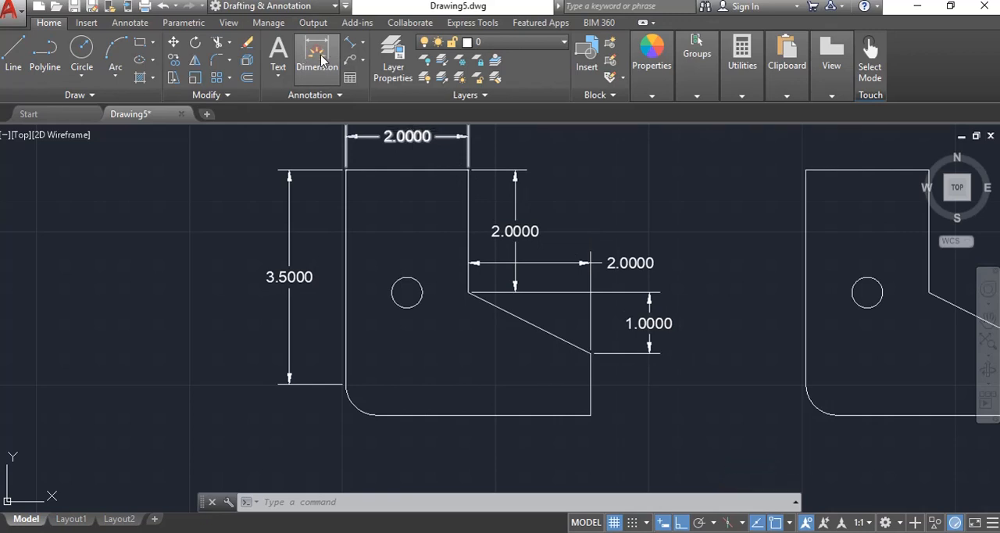
click(321, 60)
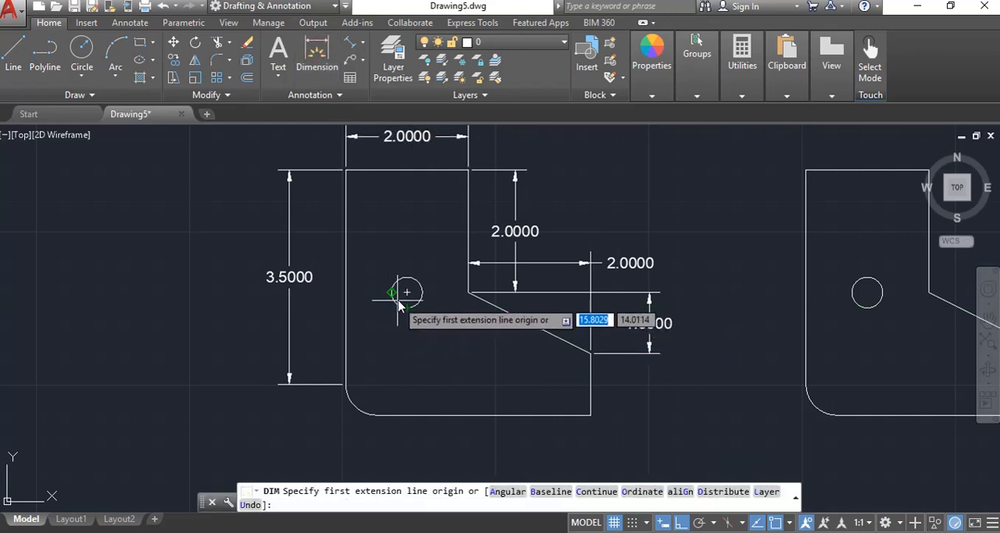
scroll(399, 303, up, 5)
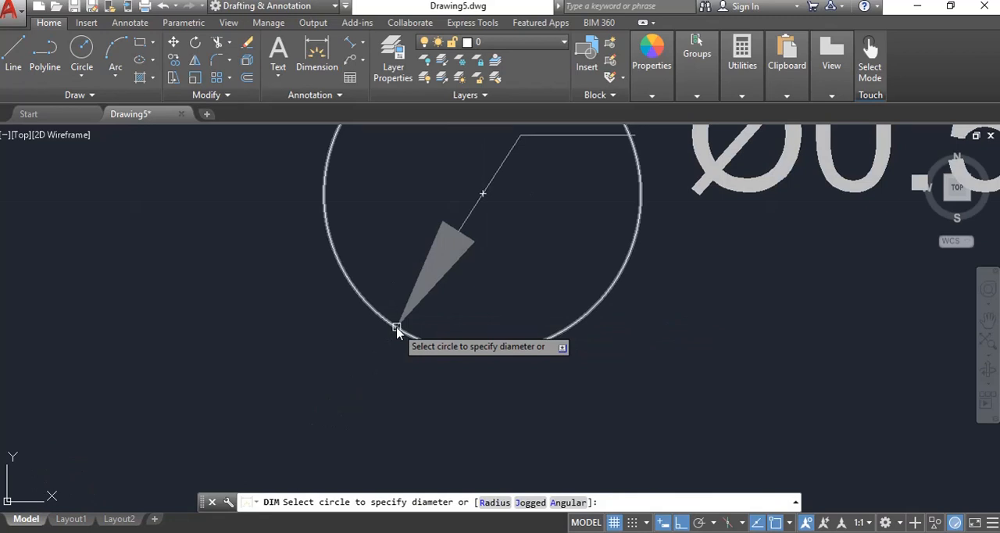
scroll(397, 328, down, 5)
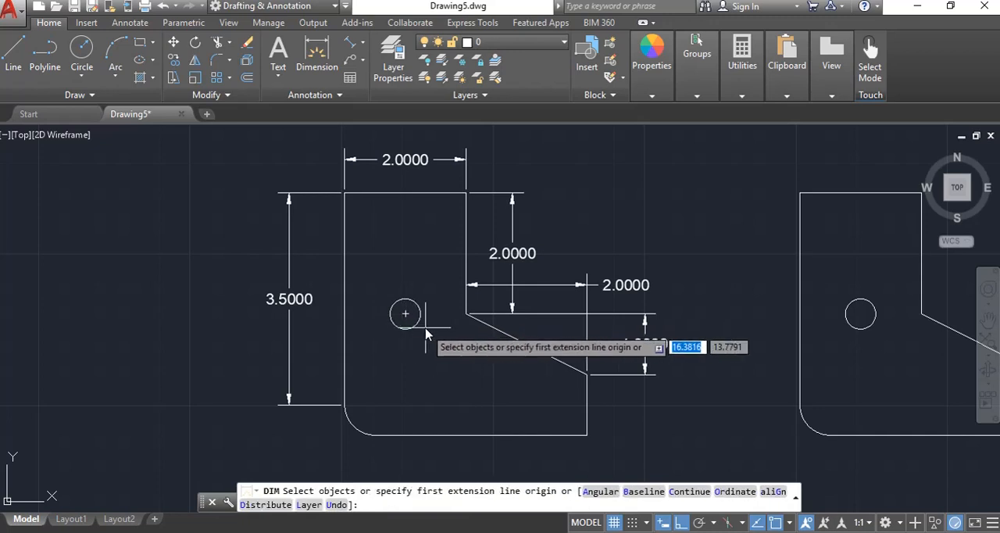
scroll(400, 322, up, 5)
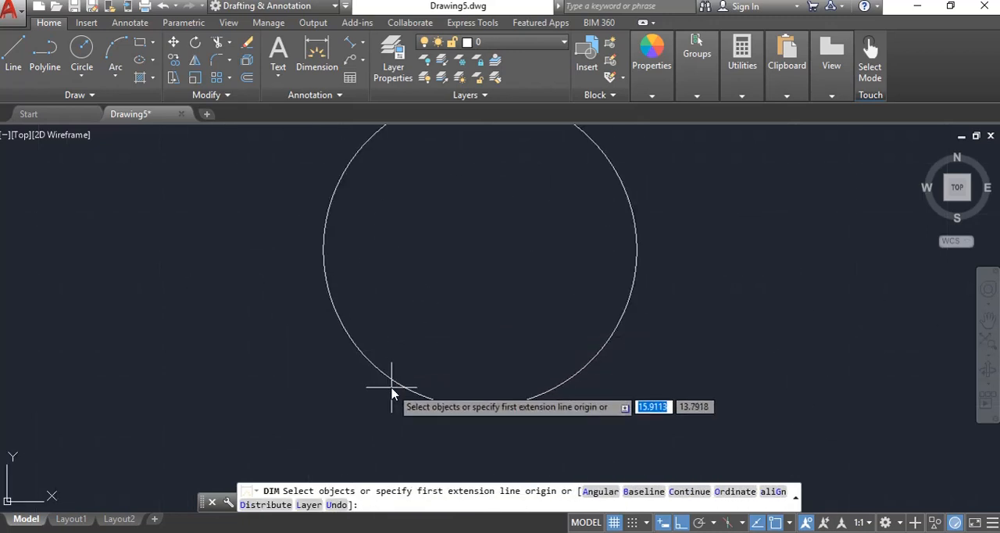
click(386, 382)
scroll(382, 385, down, 5)
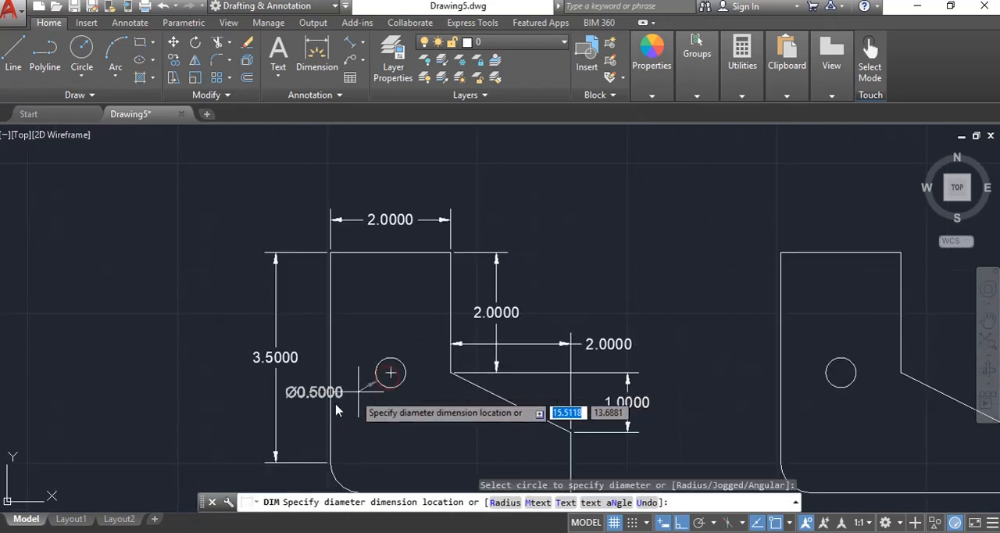
scroll(336, 406, down, 2)
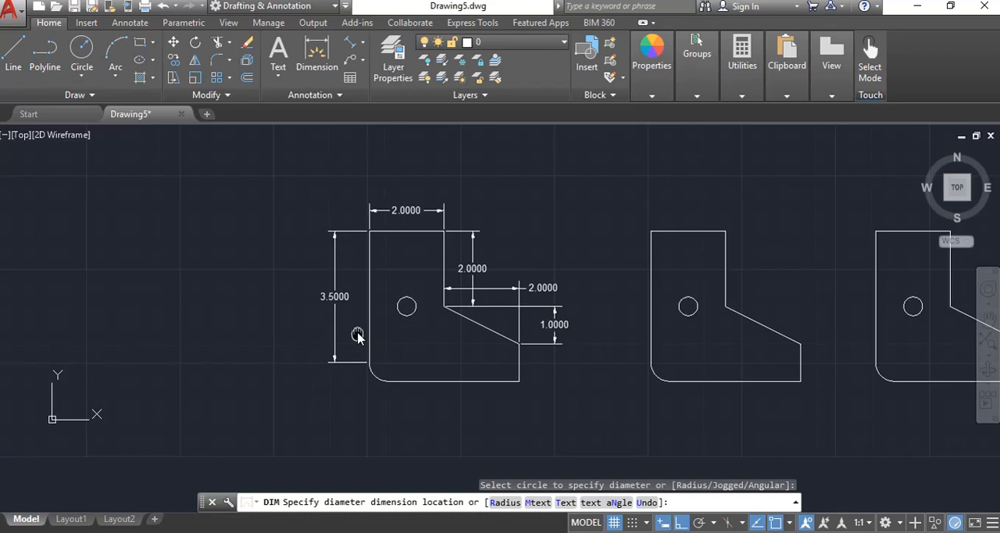
click(340, 385)
key(Return)
key(Return)
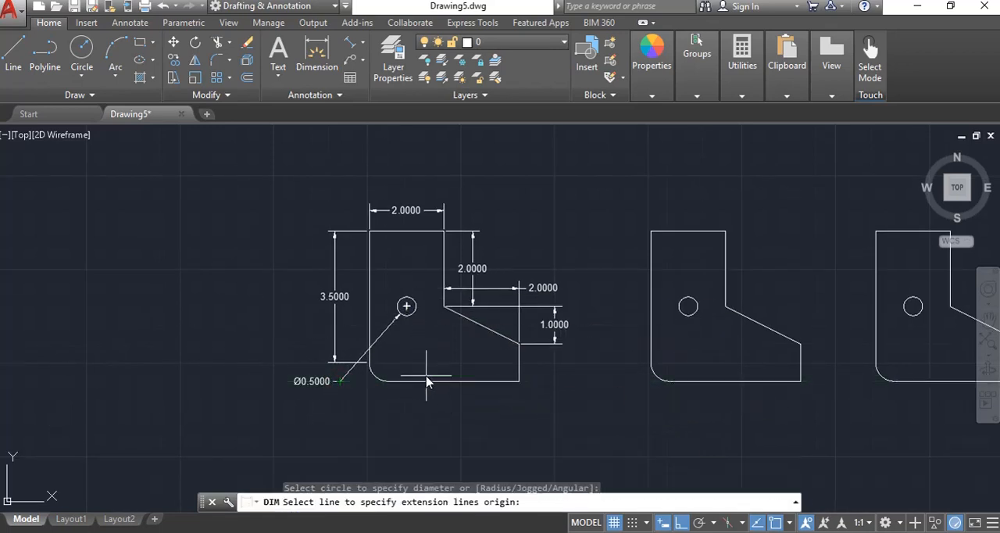
key(Return)
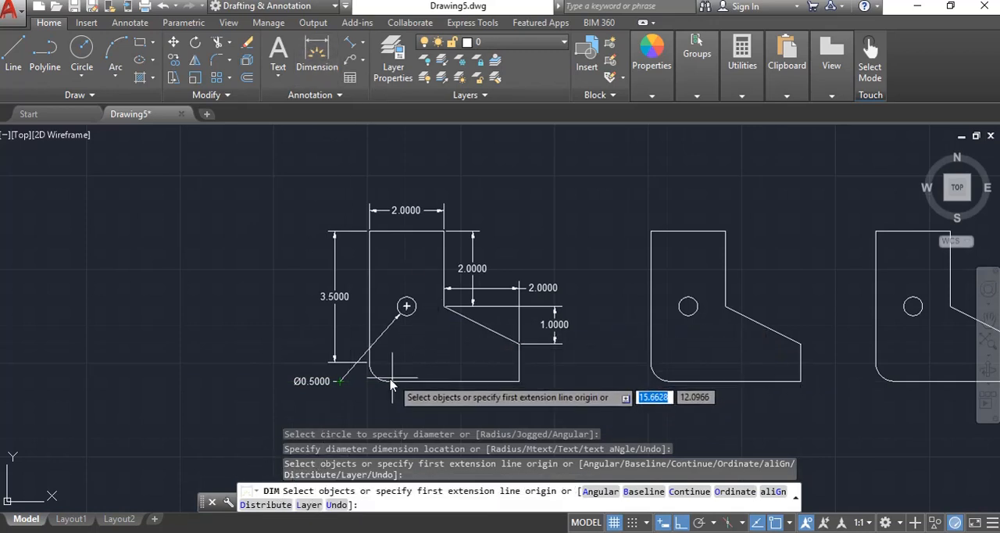
Add a radius dimension to the left-hand profile's rounded corner, with the text below and to the left of the arc
scroll(375, 381, up, 6)
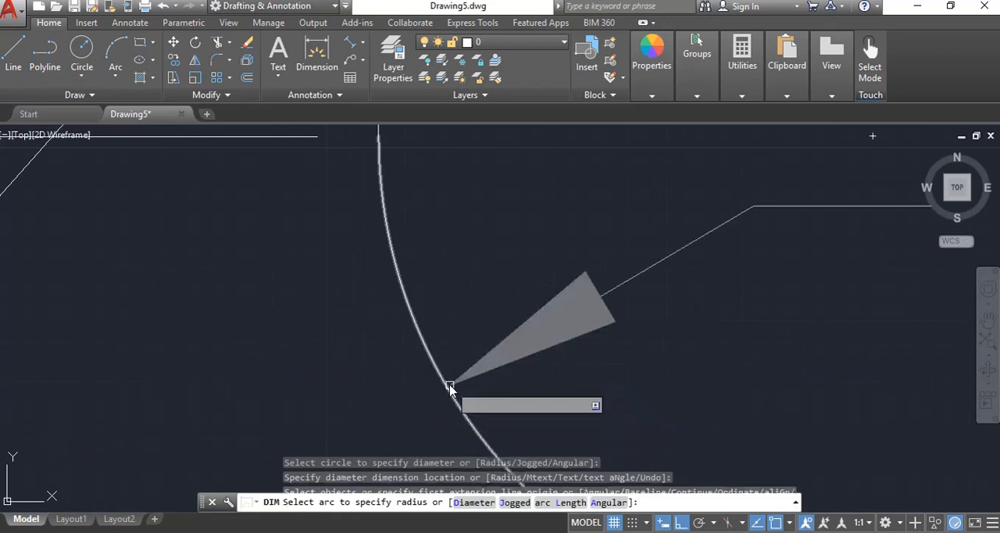
click(419, 390)
scroll(418, 394, down, 8)
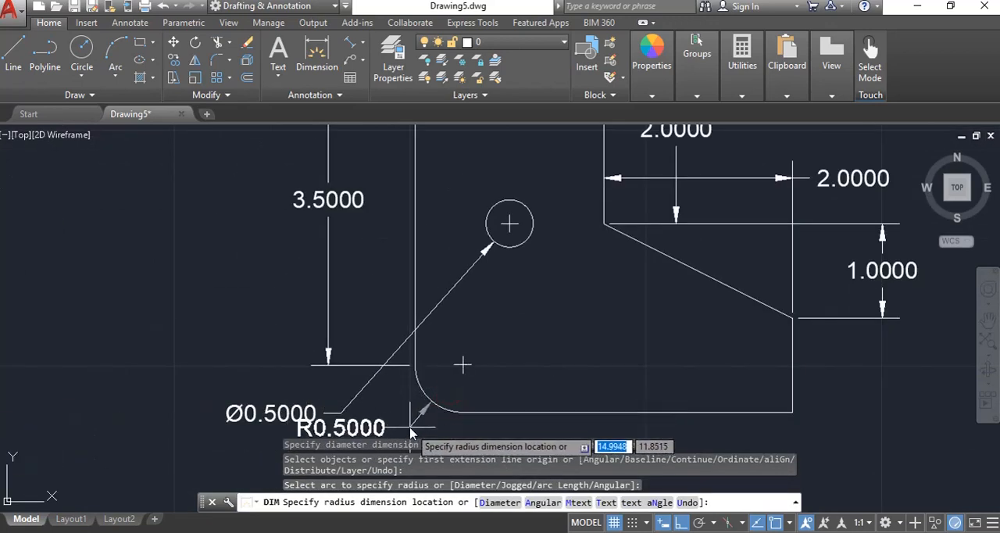
scroll(462, 361, up, 1)
click(404, 414)
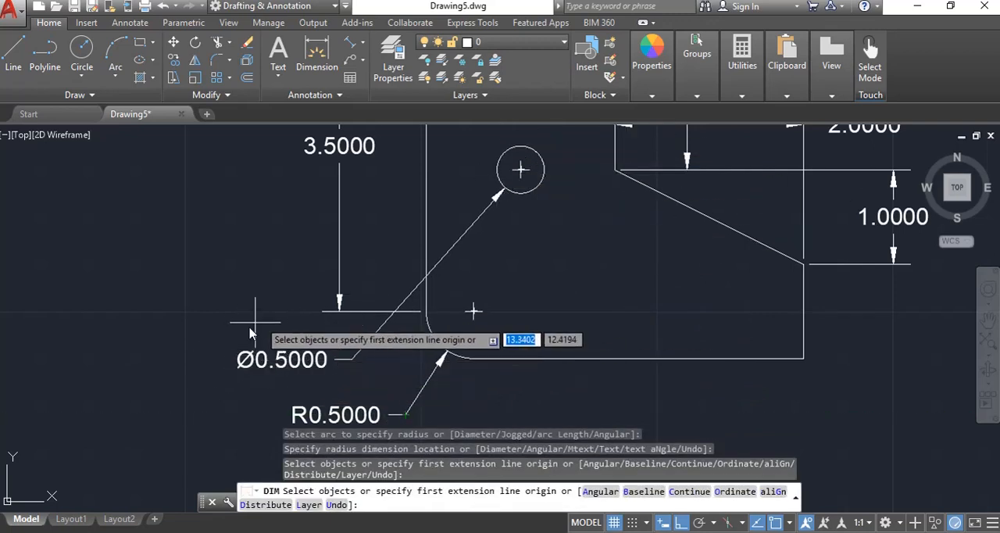
Add a vertical linear dimension left of the second profile, from its upper-left corner to the lower end of the corner arc
middle_drag(266, 389, 268, 357)
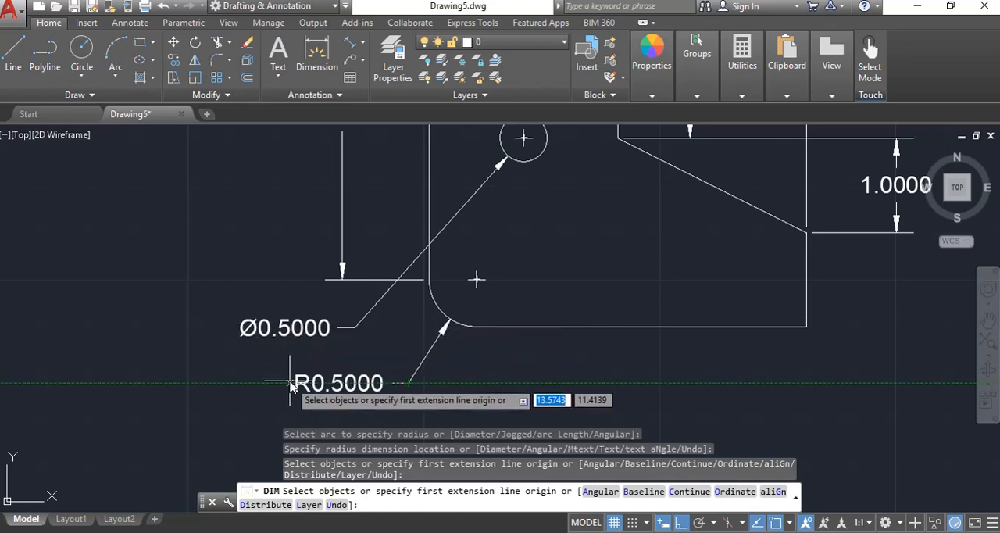
scroll(517, 390, down, 3)
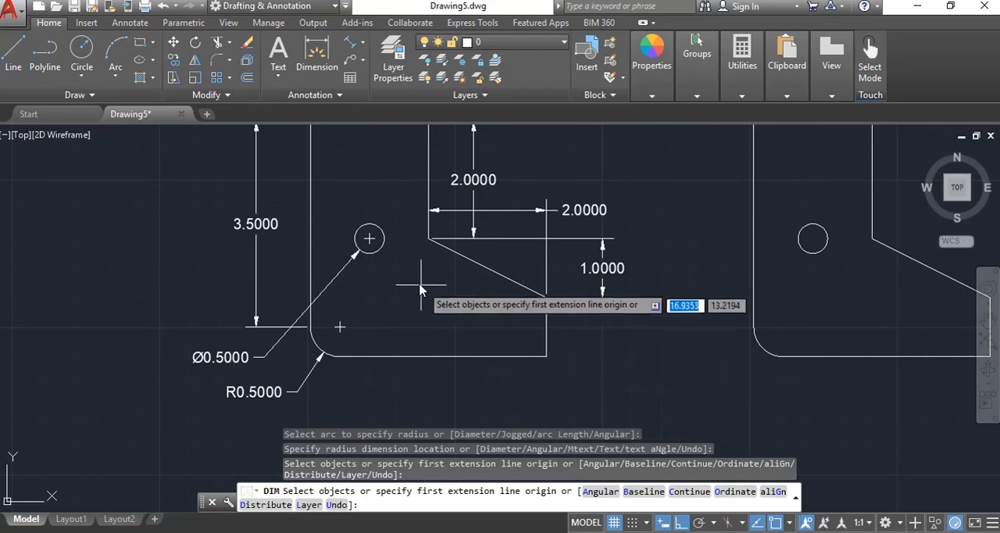
middle_drag(408, 283, 401, 364)
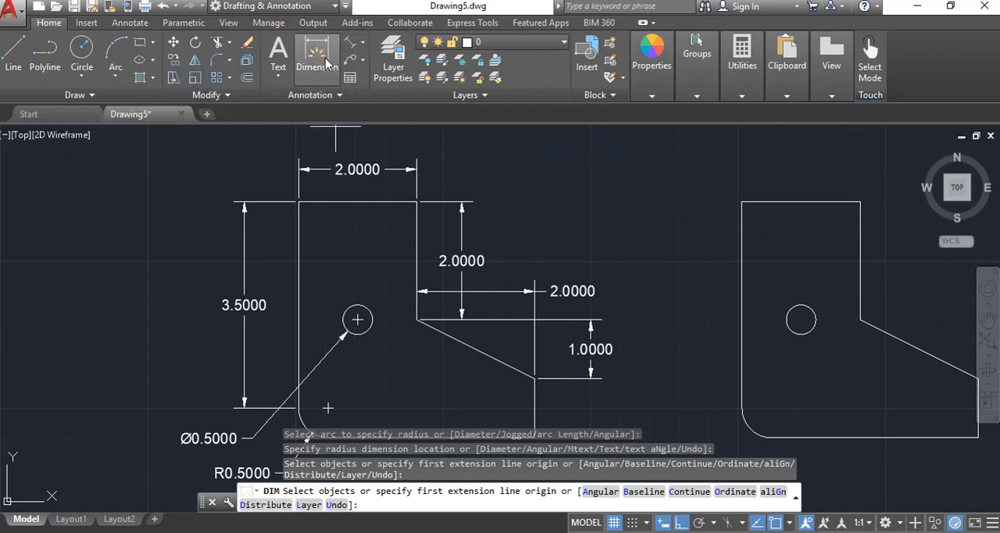
click(362, 49)
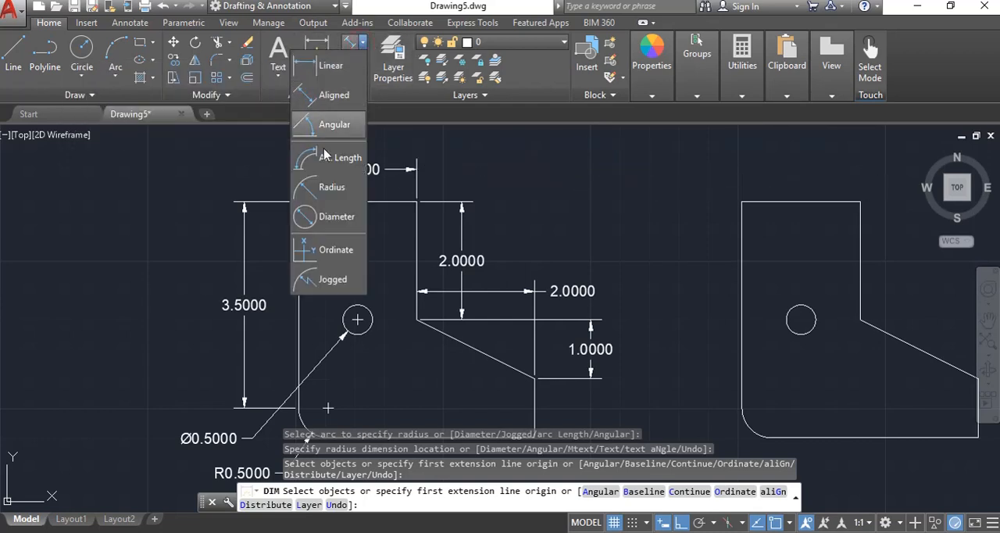
click(329, 69)
middle_drag(714, 279, 351, 268)
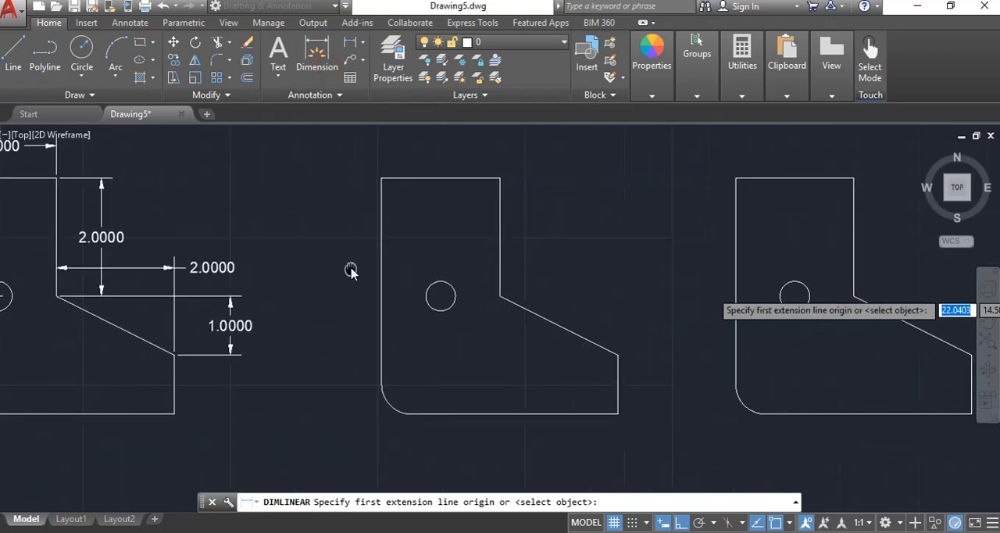
click(383, 179)
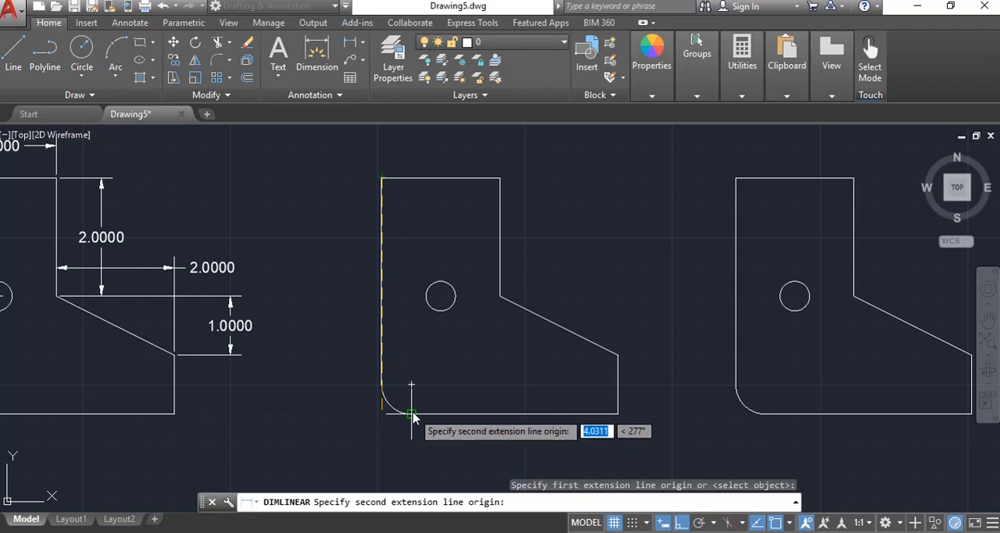
middle_drag(412, 422, 696, 410)
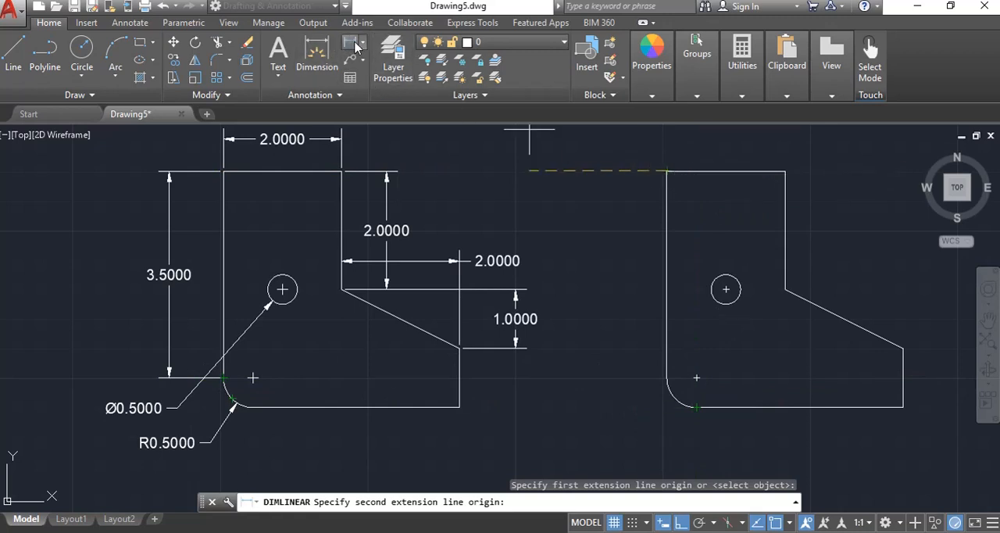
click(701, 411)
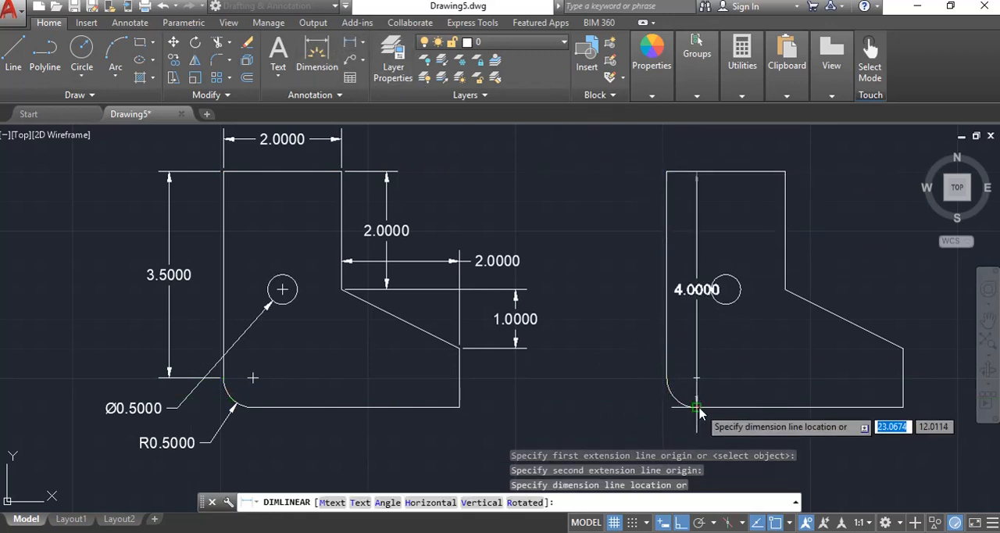
click(612, 363)
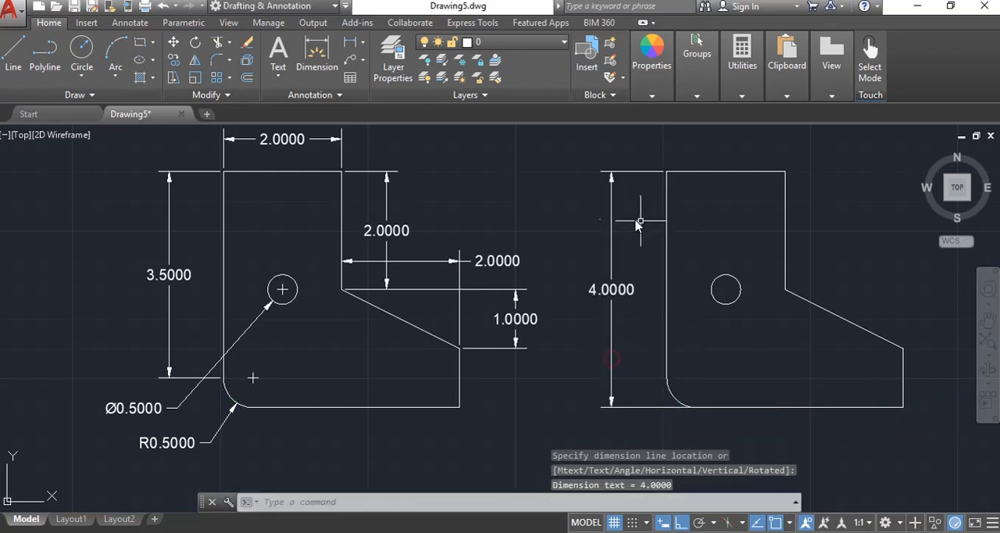
middle_drag(638, 328, 522, 343)
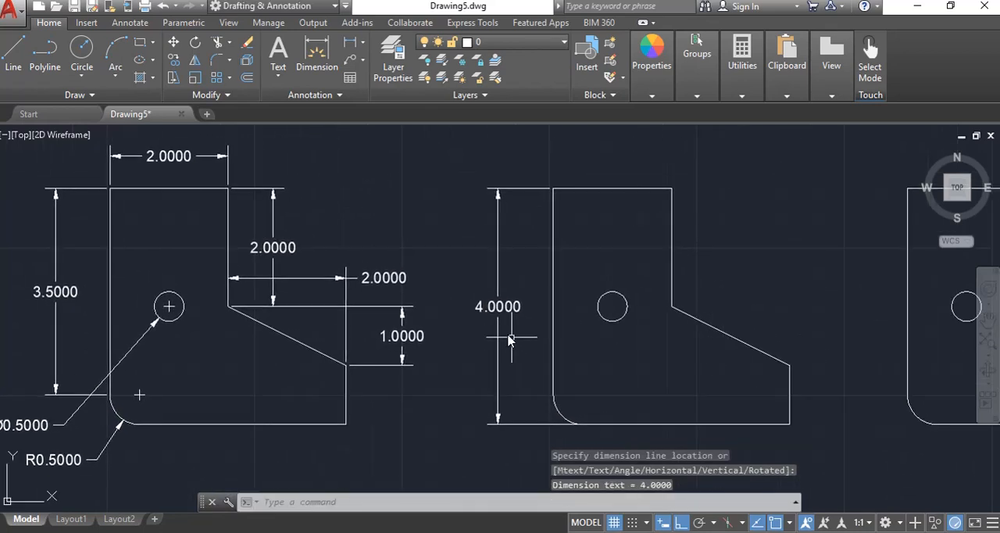
Add an aligned dimension to the second profile's slanted edge, with the dimension line above and parallel to the edge
click(363, 44)
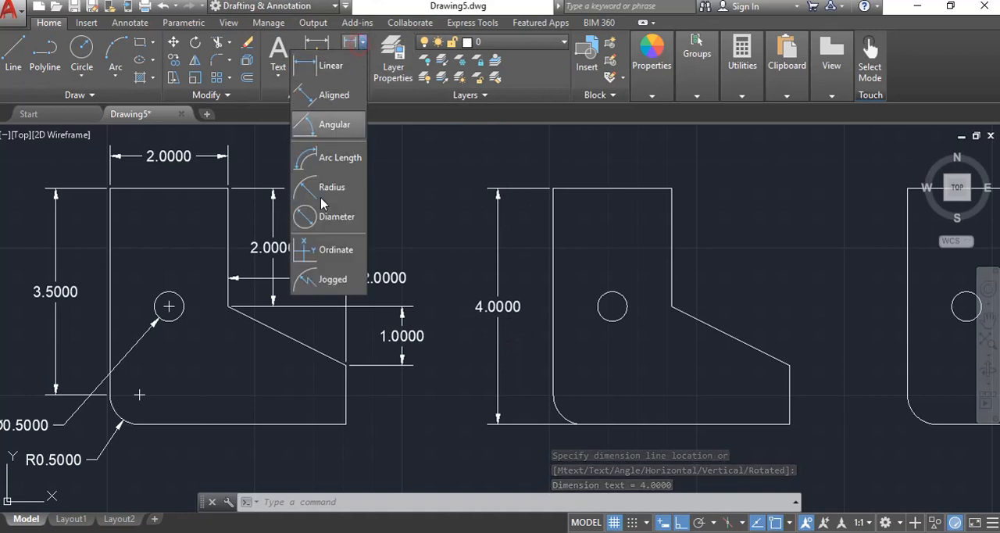
click(329, 96)
click(671, 305)
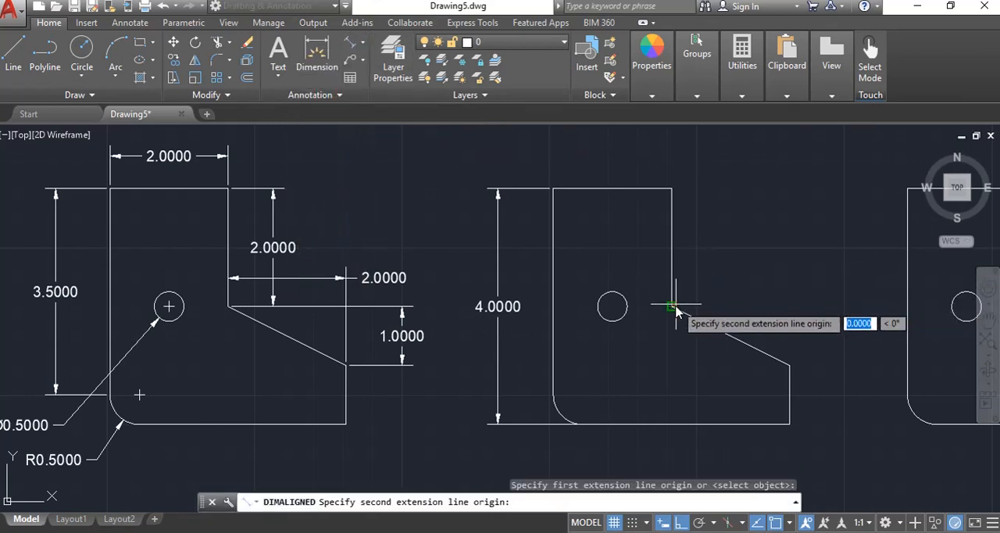
click(789, 363)
click(801, 306)
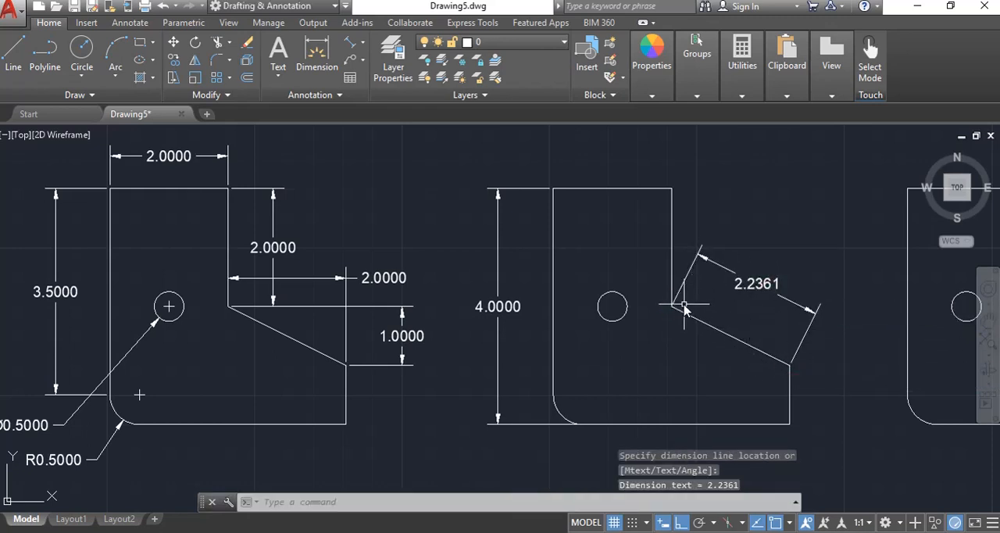
Add an angular dimension between the second profile's slanted edge and bottom edge, with the arc placed inside the profile
click(362, 44)
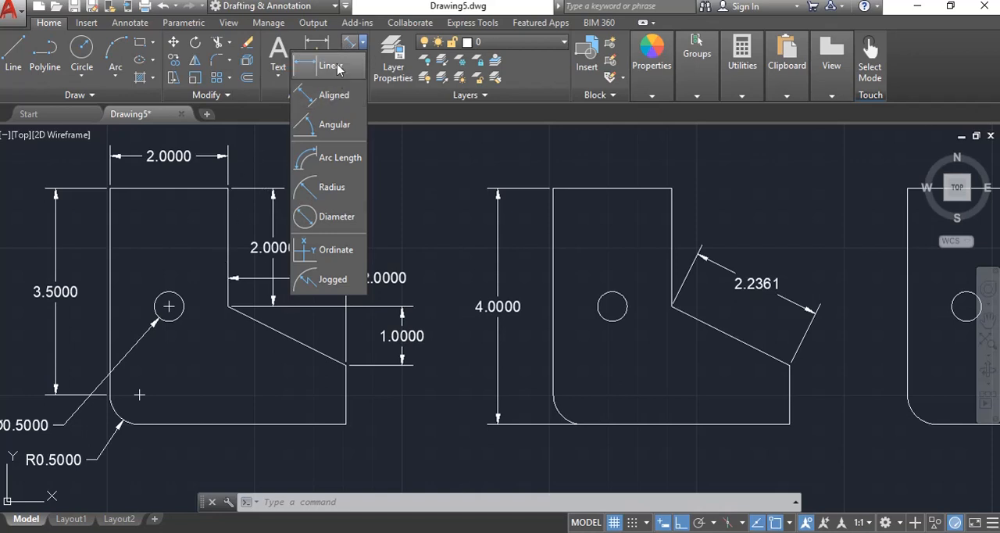
click(332, 127)
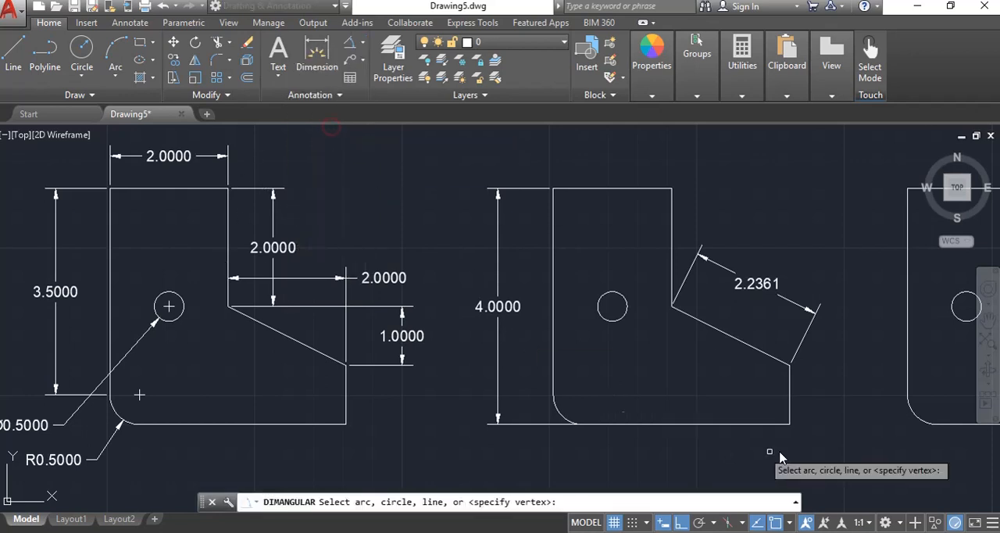
click(746, 343)
click(732, 429)
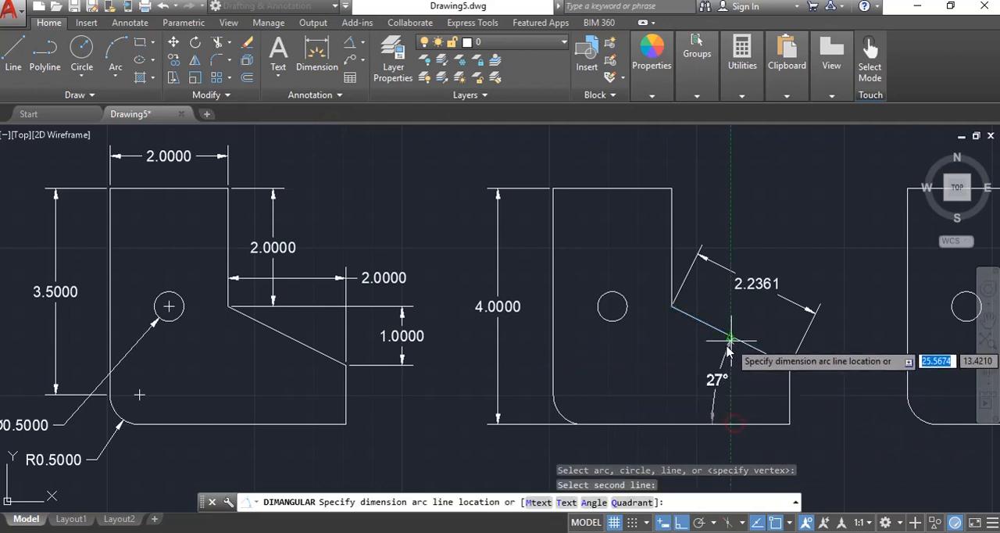
click(731, 387)
click(731, 387)
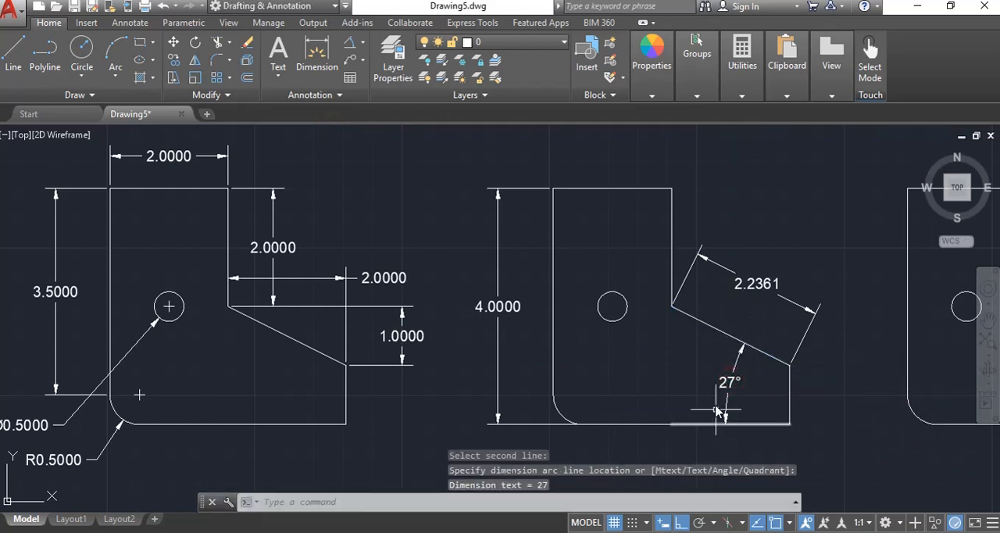
Add an arc length dimension to the second profile's rounded corner, placed below and to the left of the arc
click(363, 43)
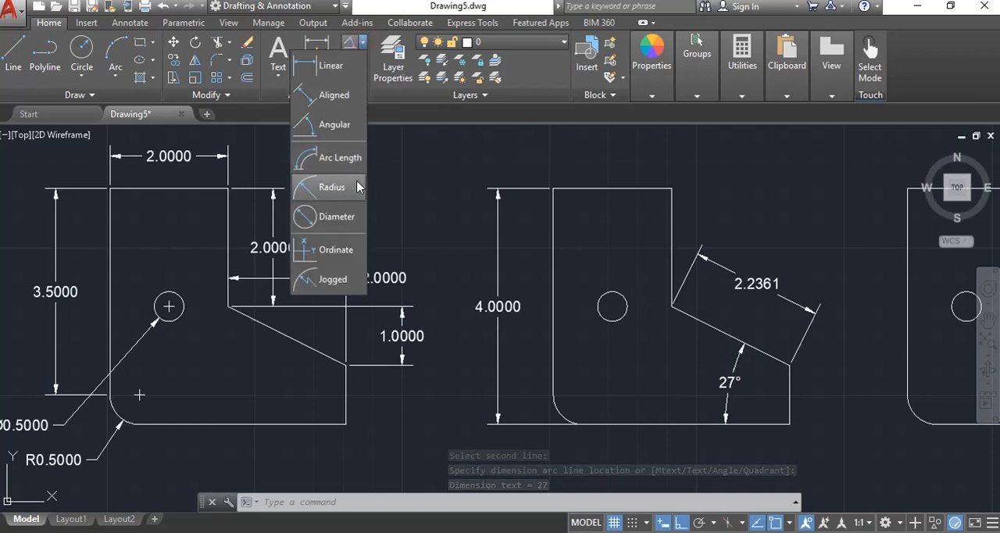
click(332, 159)
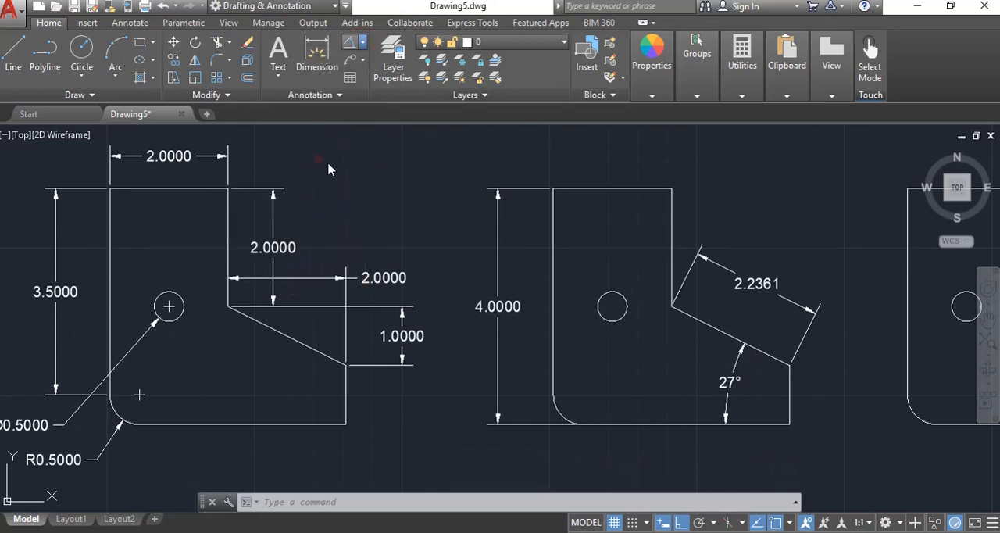
click(559, 412)
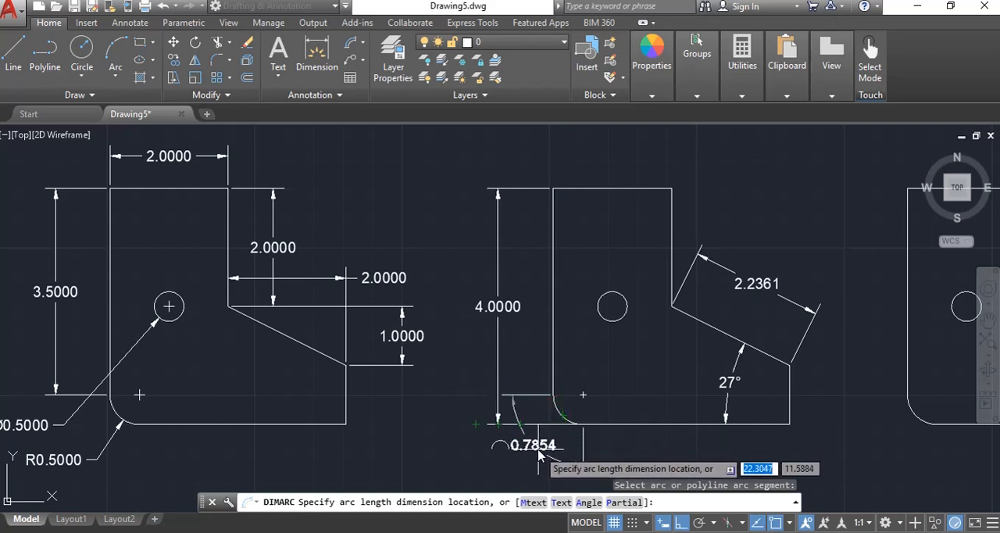
click(538, 454)
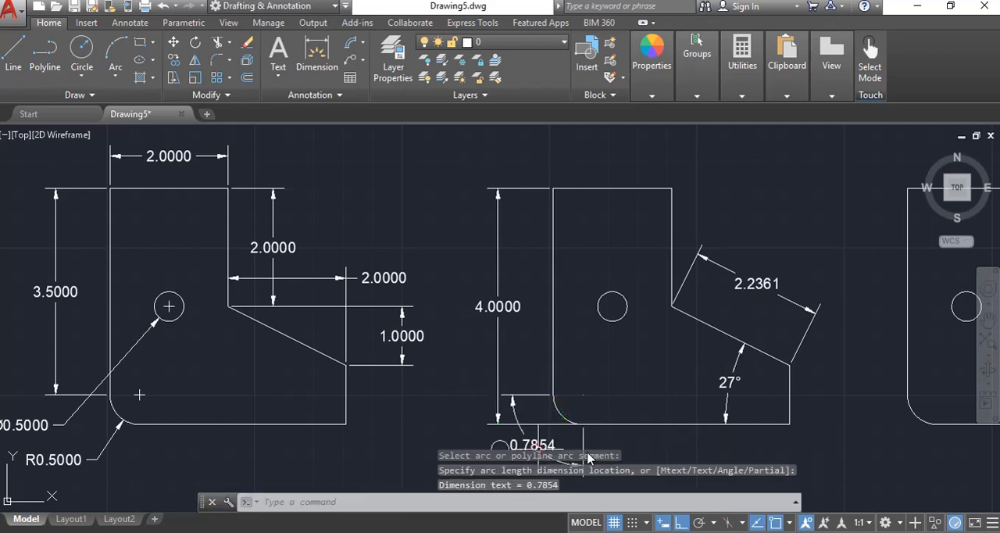
Add a diameter dimension to the second profile's circle, with the text outside the profile above its upper-left corner
click(361, 44)
click(330, 215)
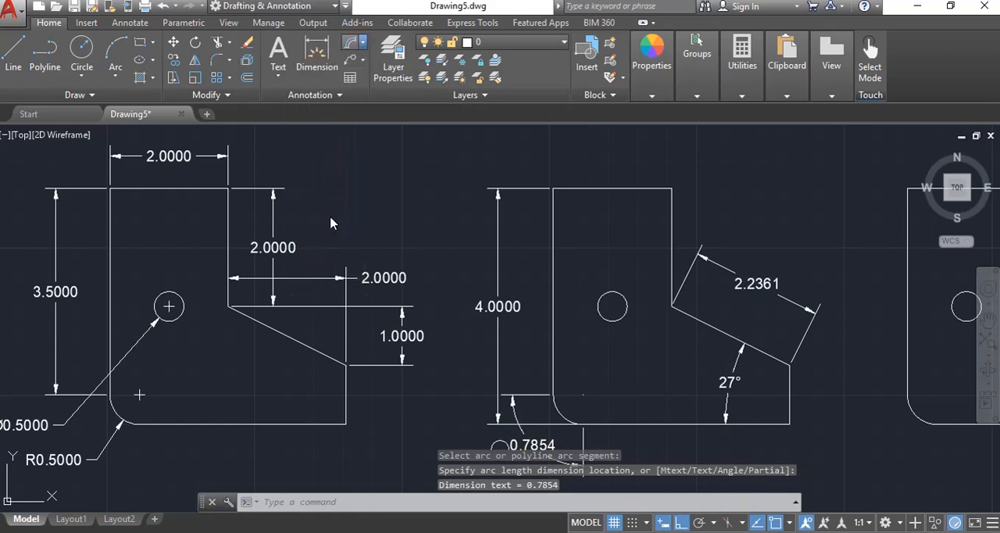
click(602, 292)
click(497, 136)
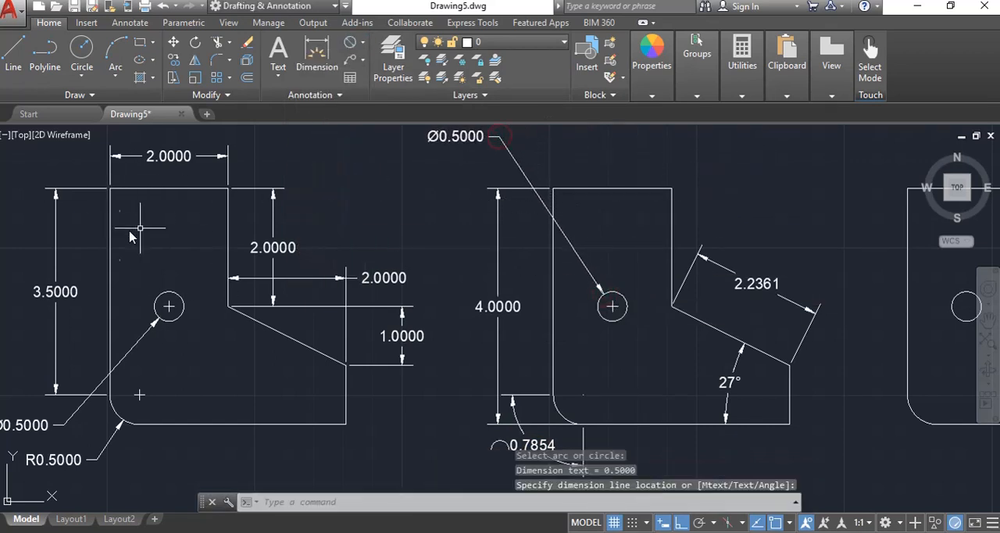
Add a horizontal linear dimension above the second profile's top edge, from its upper-left to its upper-right corner
click(361, 44)
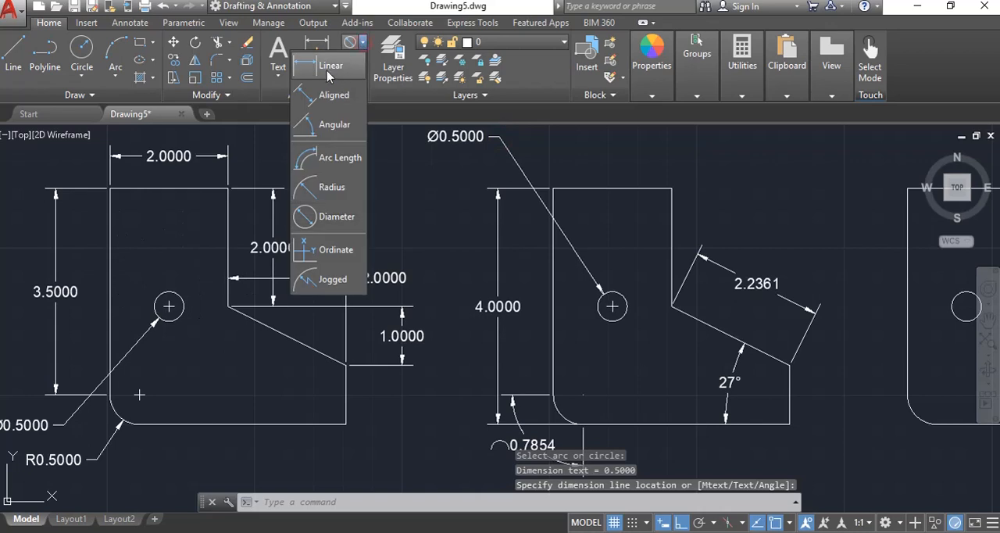
click(324, 63)
click(553, 188)
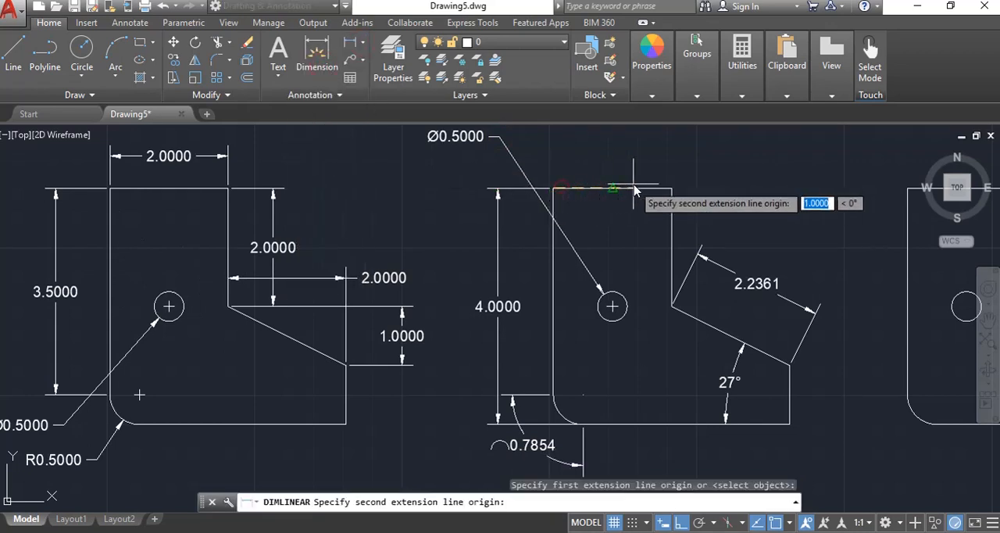
click(671, 188)
click(662, 160)
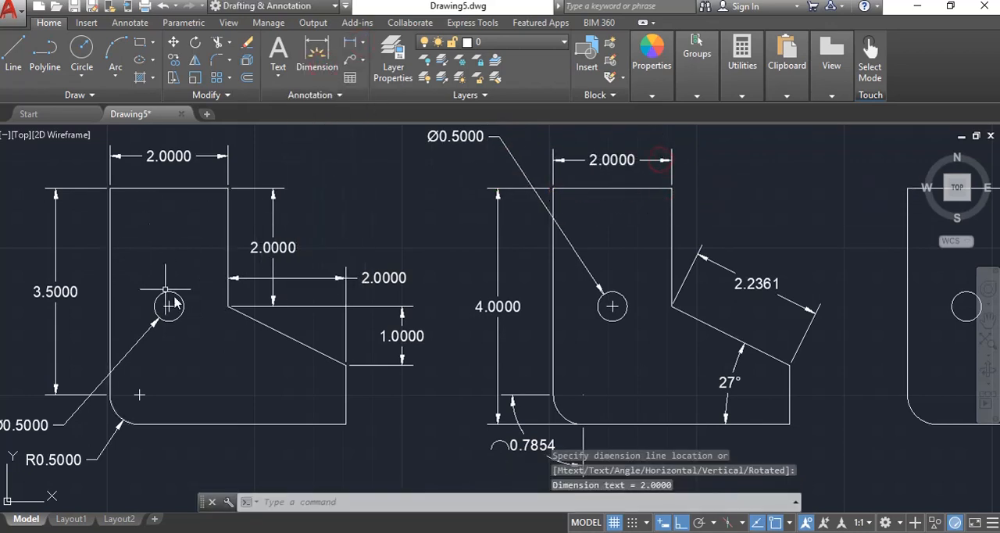
Add a radius dimension to the second profile's circle, with the text outside the profile to the upper right
click(362, 44)
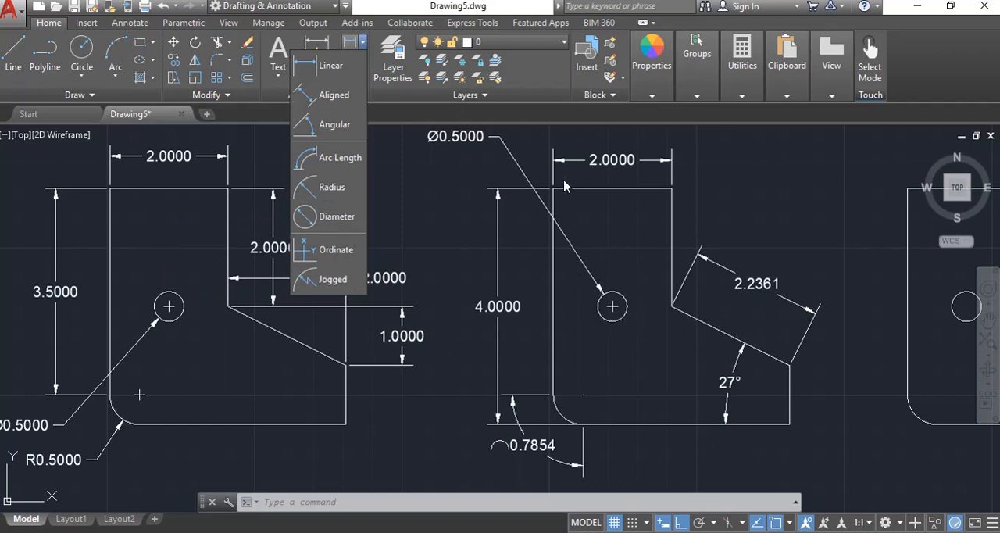
click(344, 187)
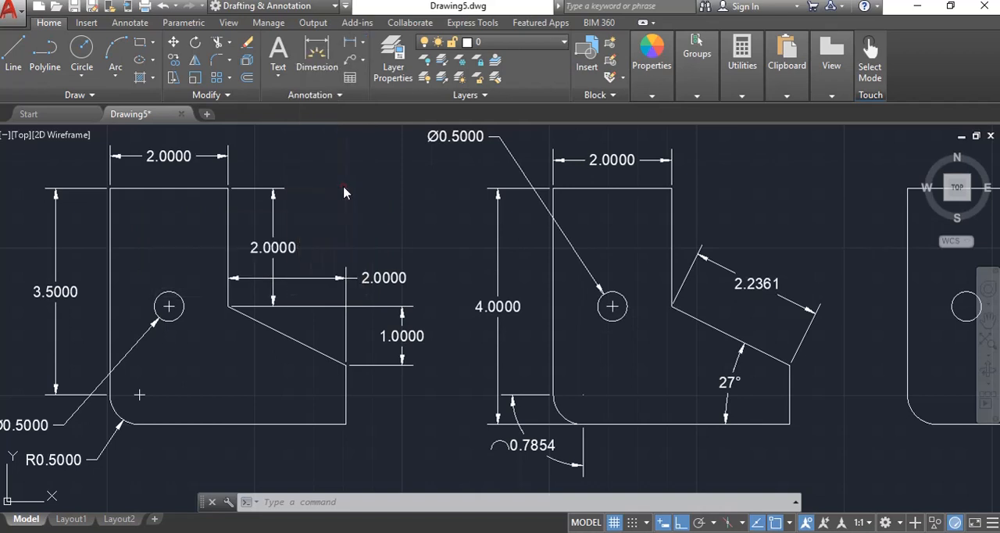
click(625, 304)
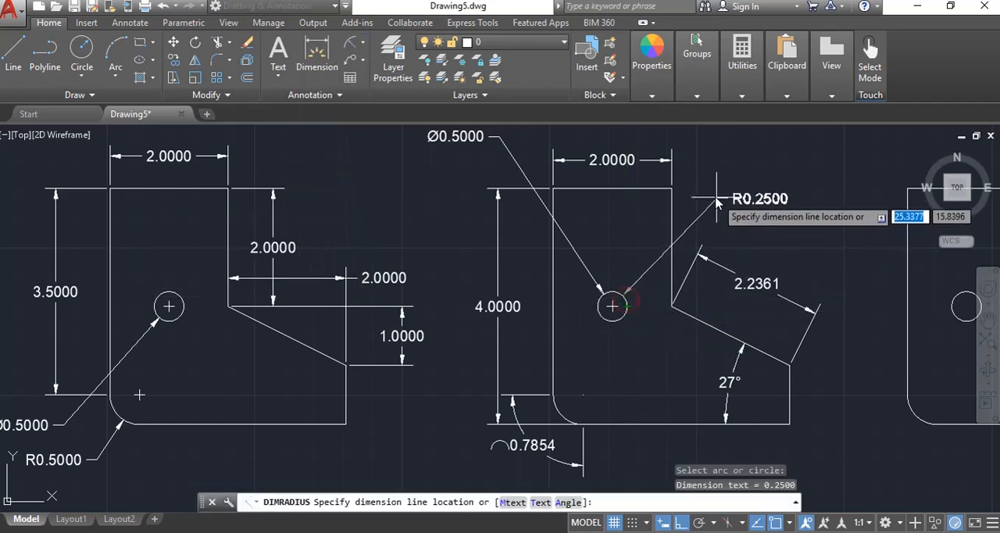
click(771, 208)
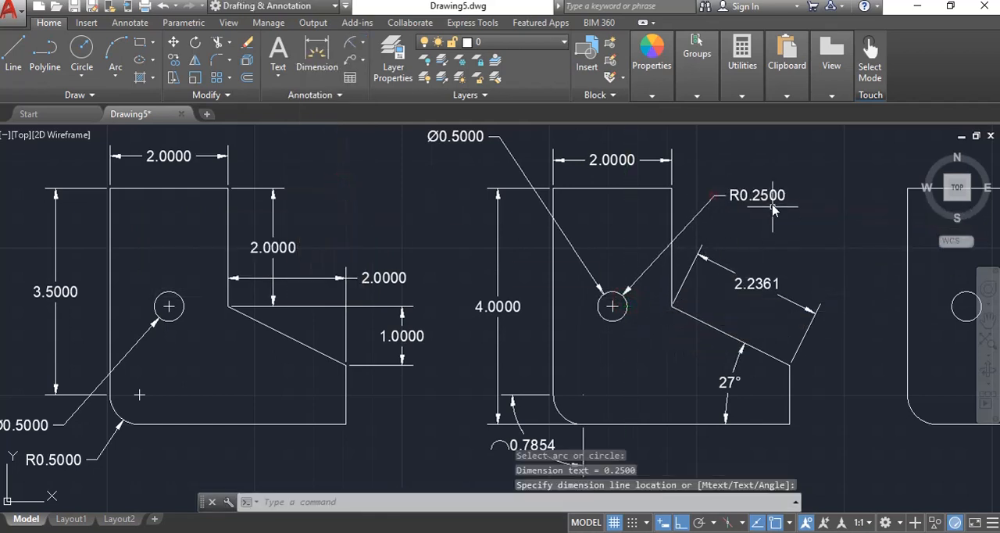
Add ordinate dimensions to the third profile: Y at its lower-right corner with a rightward leader, X at the left edge's lower end with a downward leader
click(362, 42)
click(329, 250)
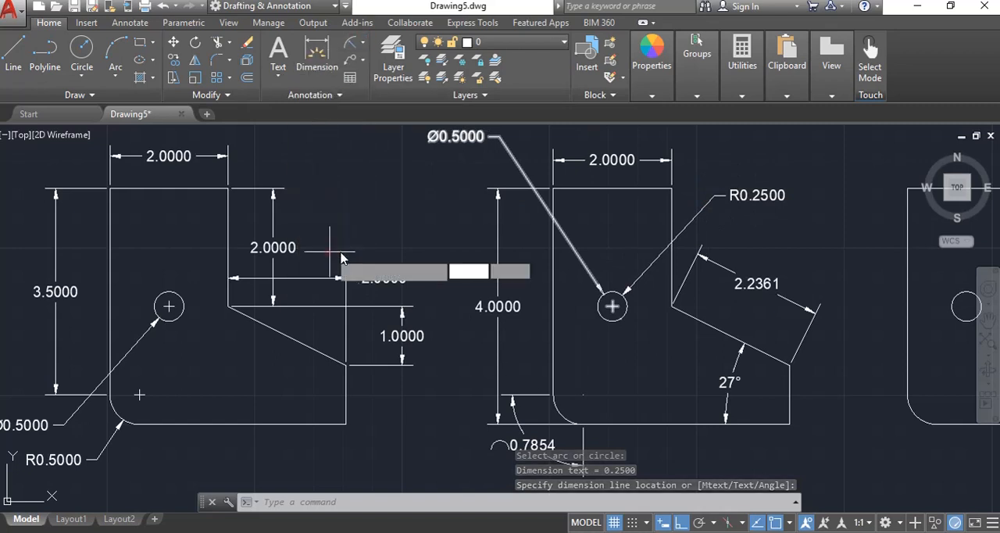
mouse_move(852, 352)
middle_down()
mouse_move(313, 385)
mouse_move(274, 335)
middle_up()
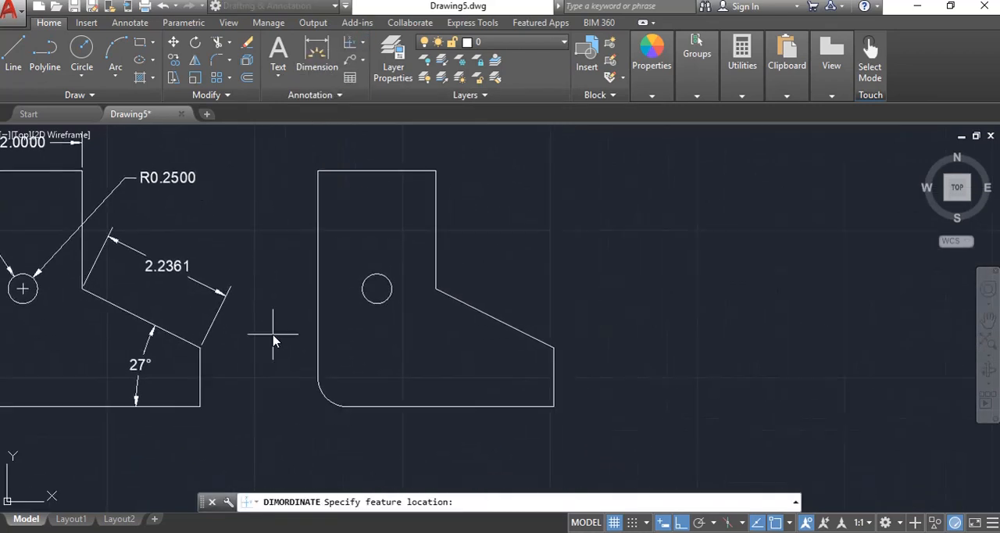
click(554, 406)
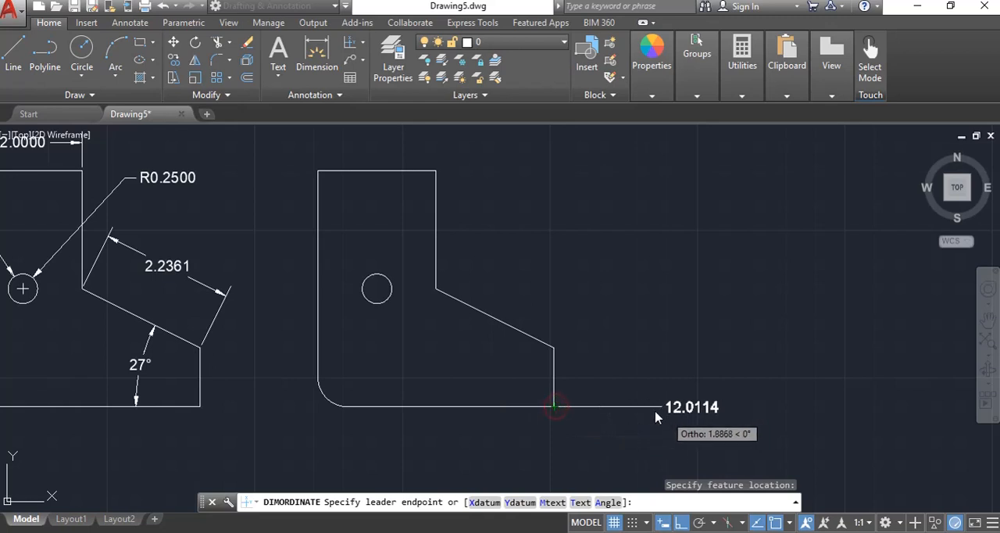
click(618, 414)
key(Return)
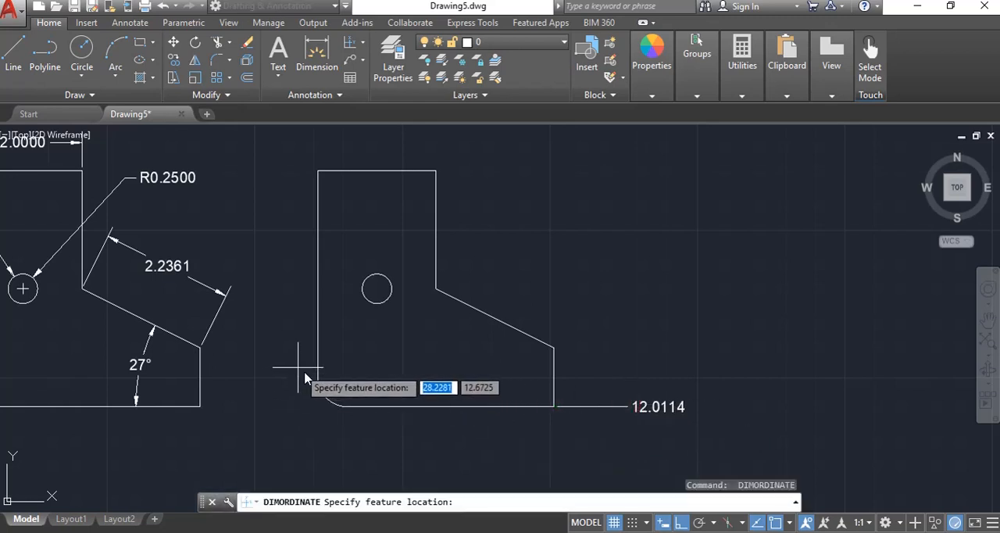
click(319, 382)
scroll(367, 418, down, 4)
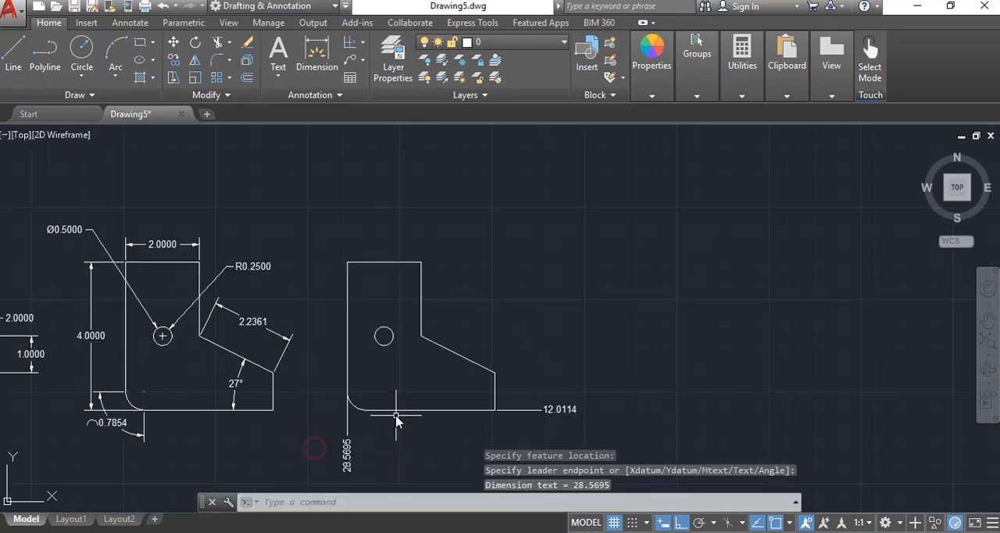
click(362, 44)
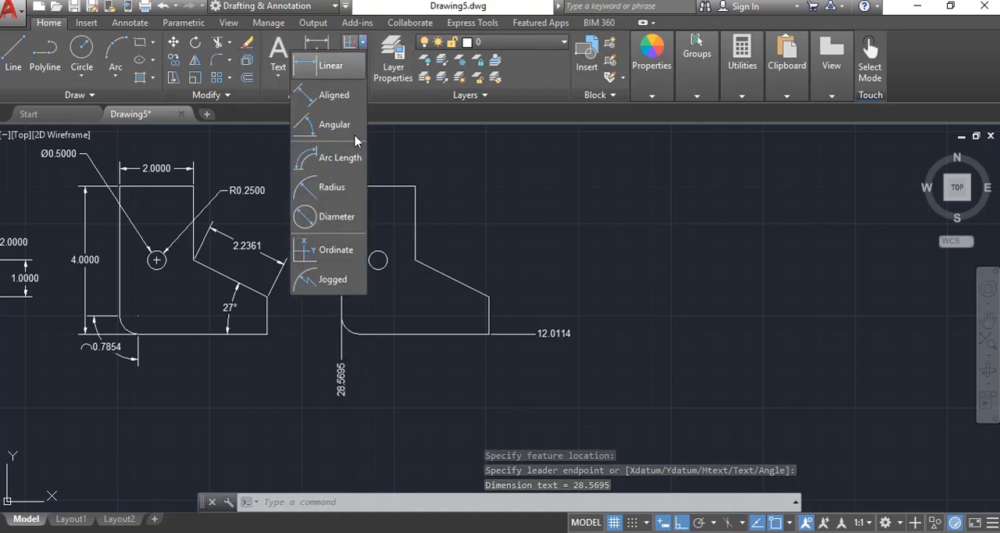
click(337, 250)
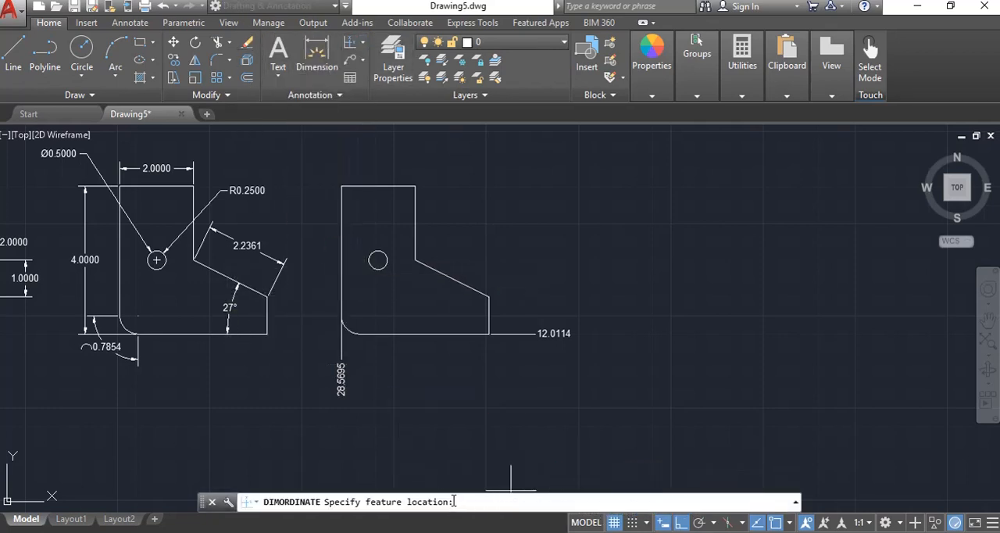
key(F2)
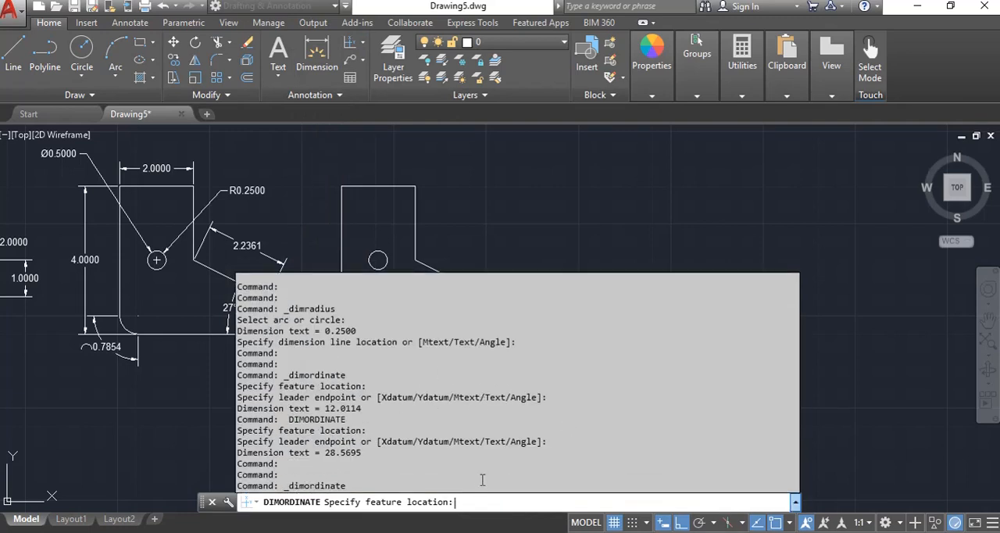
key(Escape)
Erase both ordinate dimensions from the third profile
click(614, 284)
click(562, 348)
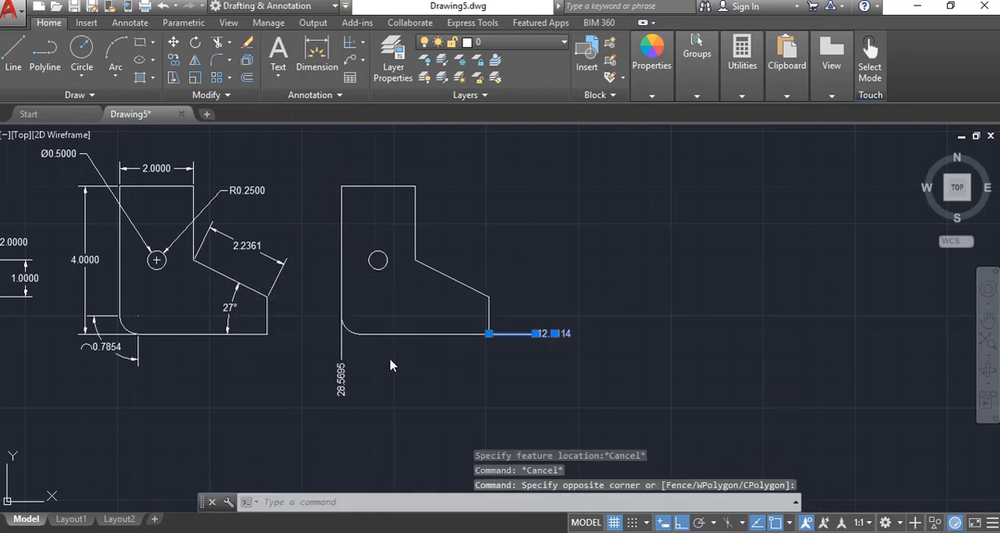
text(e)
key(space)
click(373, 362)
click(330, 388)
key(space)
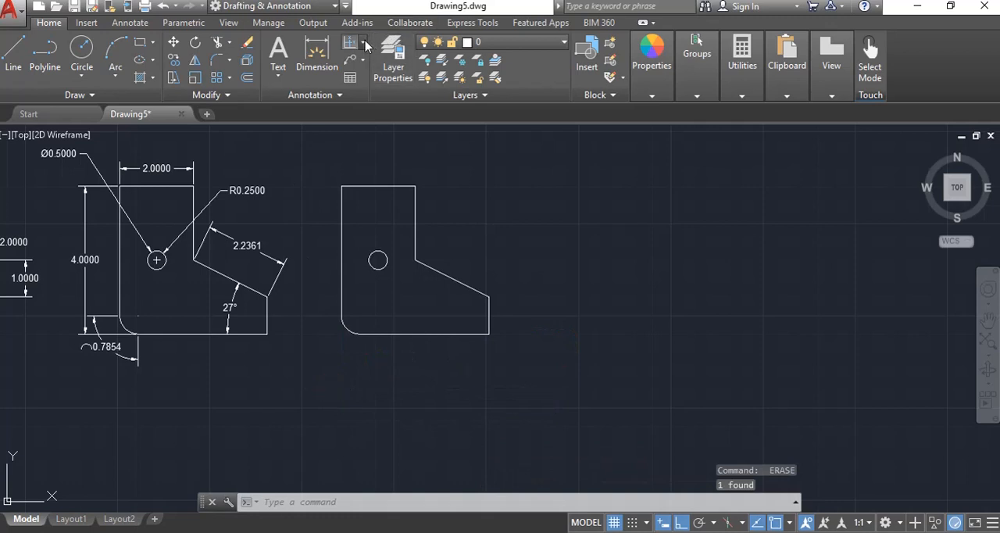
click(364, 43)
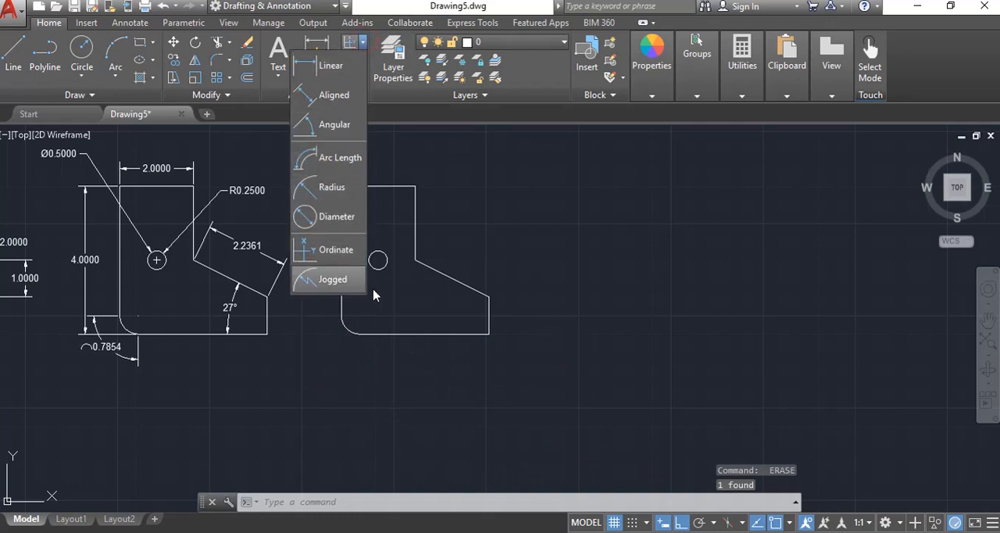
key(Escape)
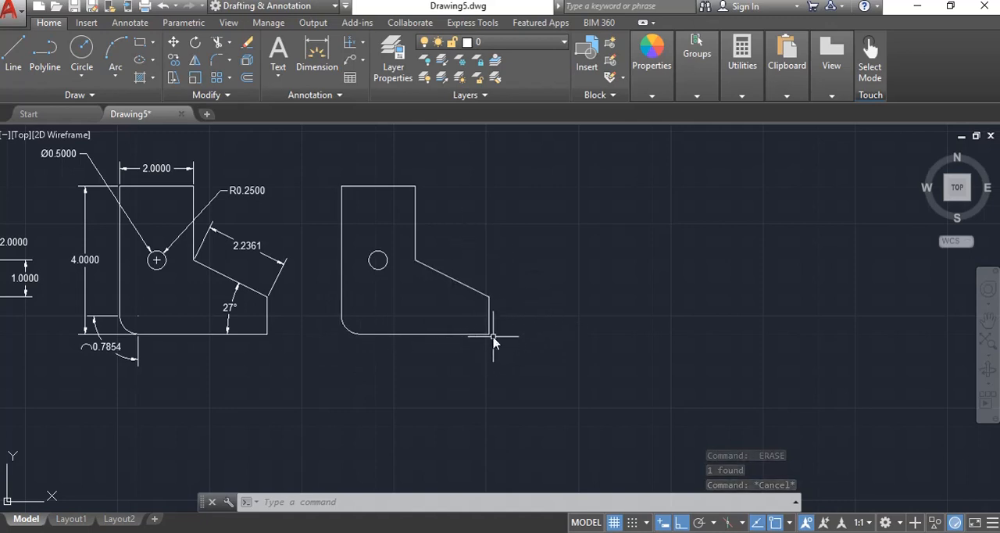
middle_drag(314, 342, 495, 384)
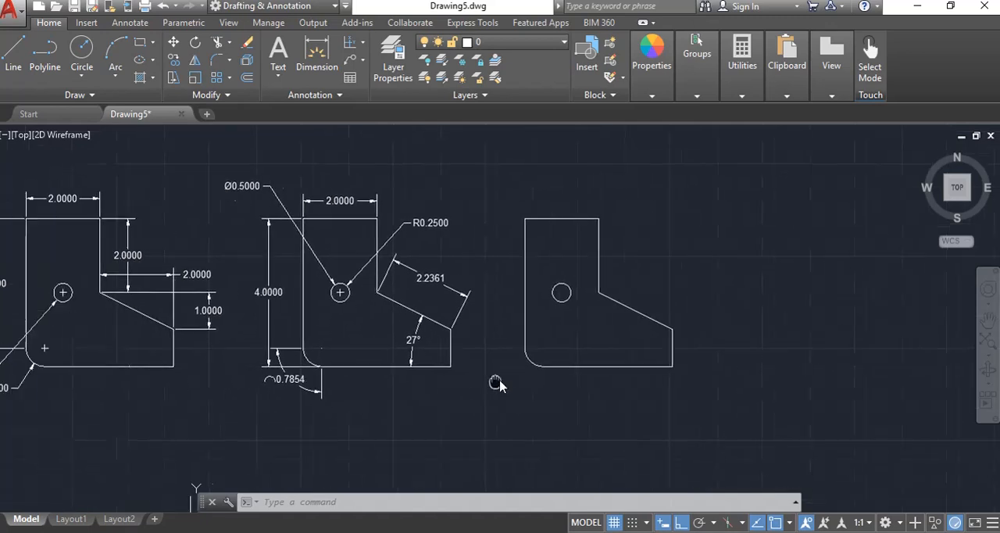
mouse_move(277, 310)
middle_down()
mouse_move(388, 313)
mouse_move(401, 346)
mouse_move(422, 351)
middle_up()
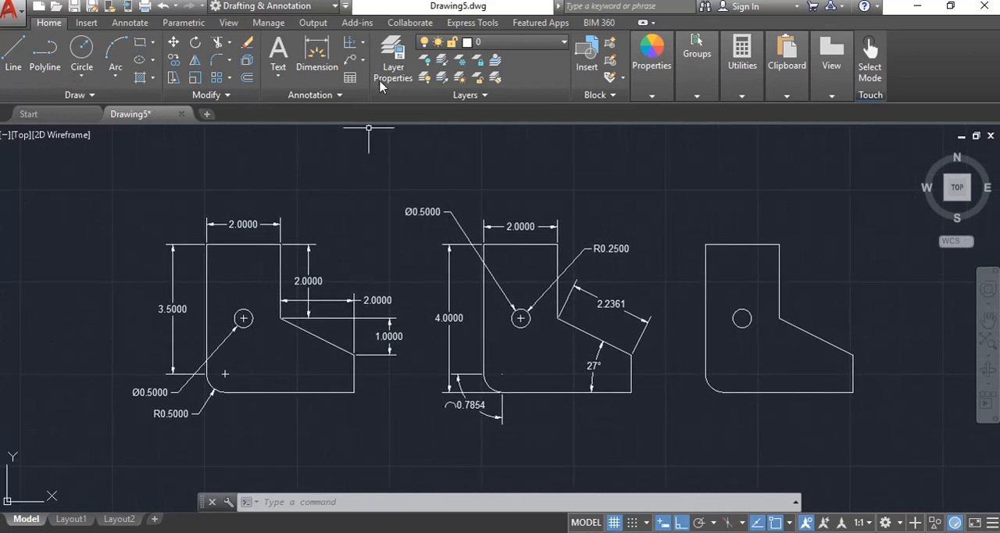
click(364, 46)
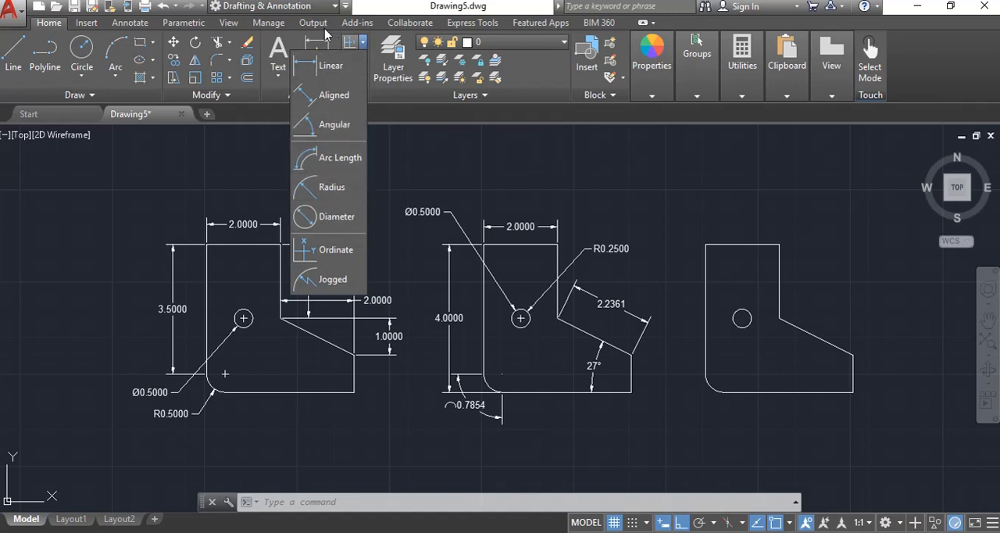
click(382, 7)
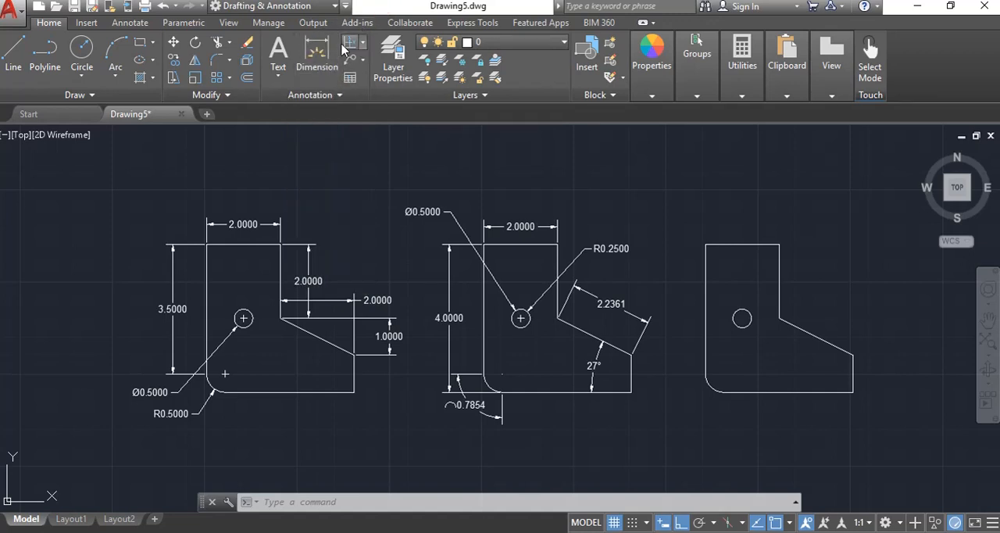